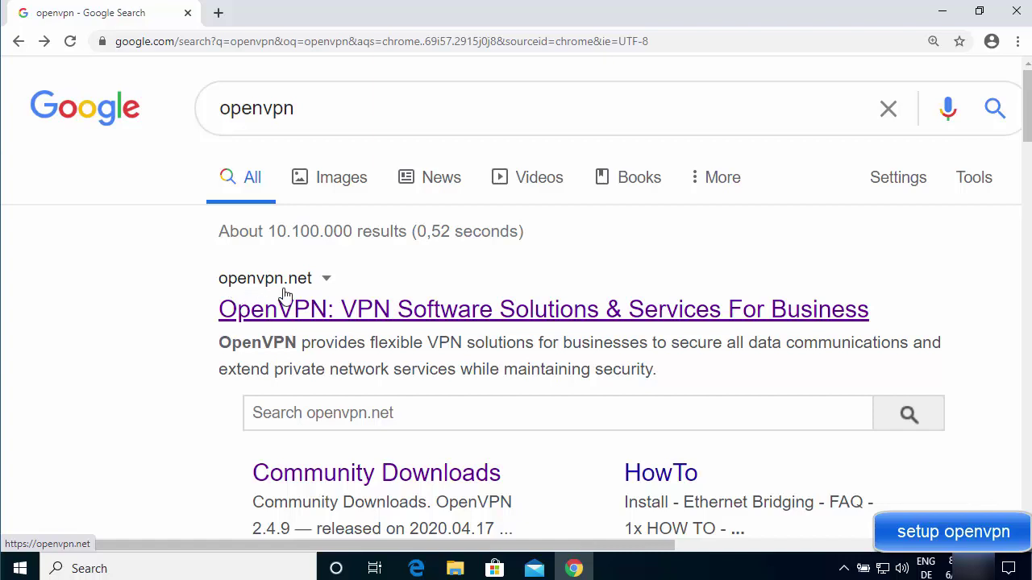
# Open the 'OpenVPN: VPN Software Solutions & Services For Business' result to reach openvpn.net.
pyautogui.scroll(-1, 358, 257)
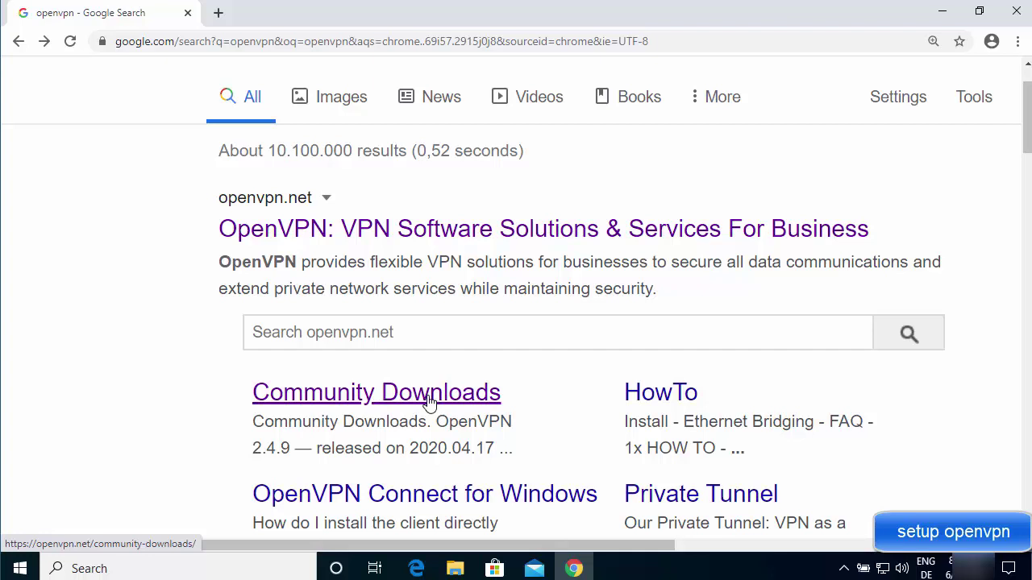
pyautogui.scroll(1, 430, 395)
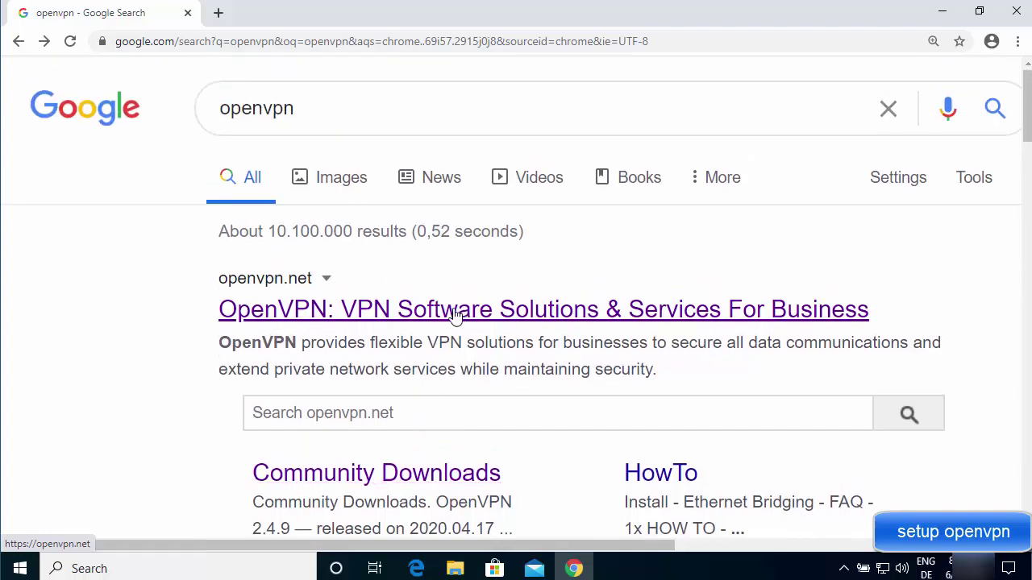
pyautogui.click(364, 315)
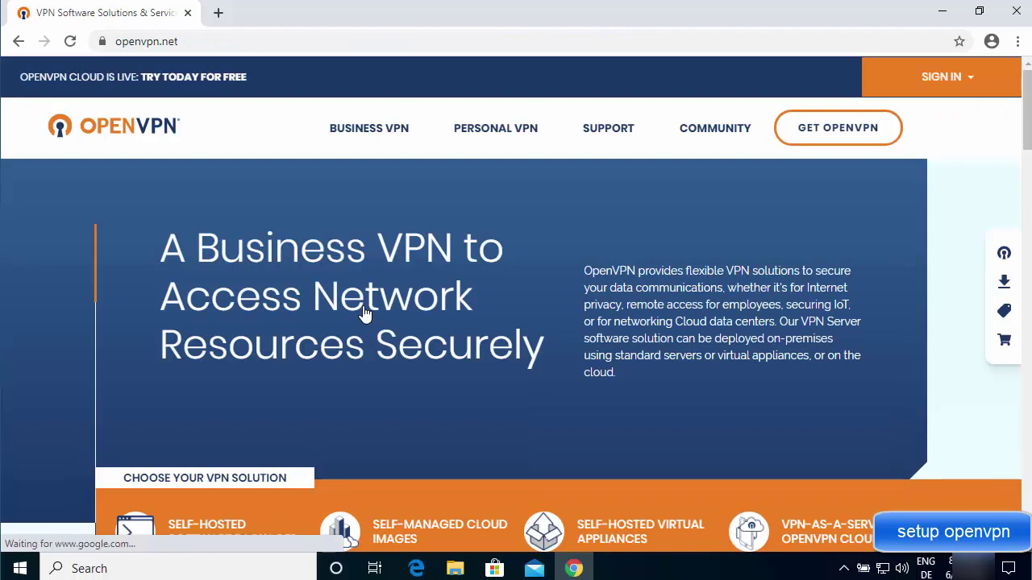
# Download openvpn-install-2.4.9-I601-win10.exe from the Community Downloads page and run it.
pyautogui.moveTo(702, 140)
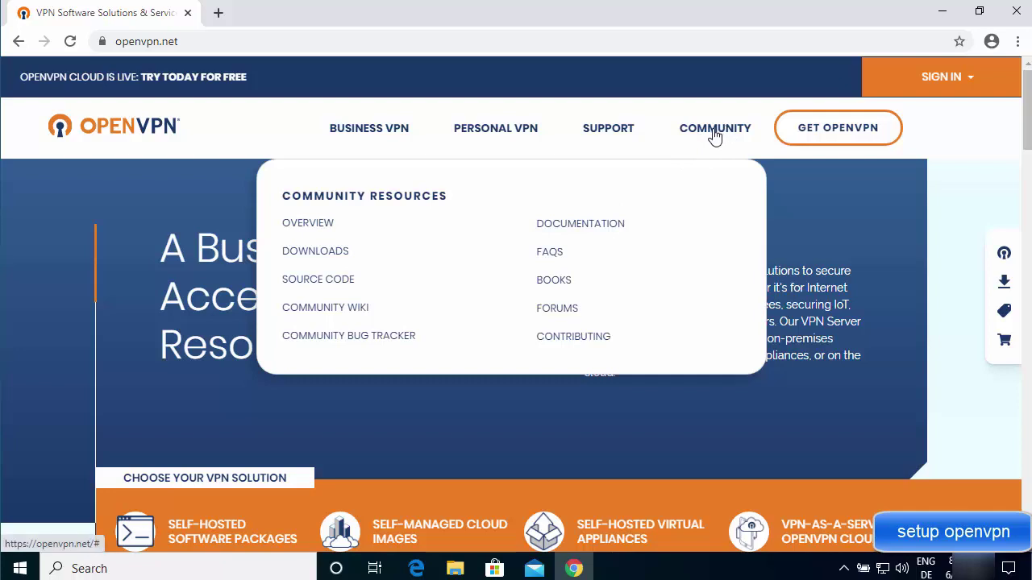
pyautogui.click(328, 255)
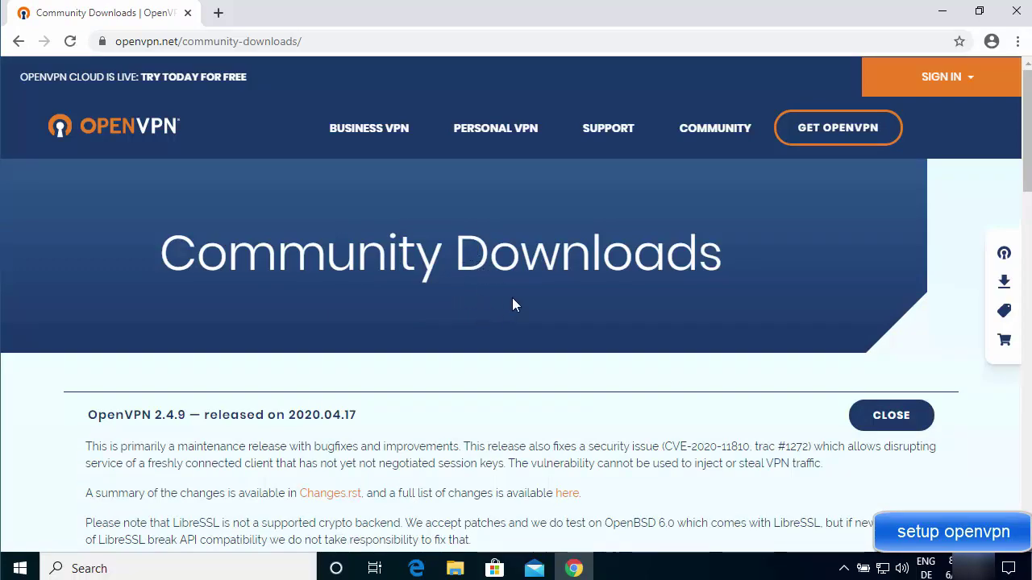
pyautogui.scroll(-10, 514, 303)
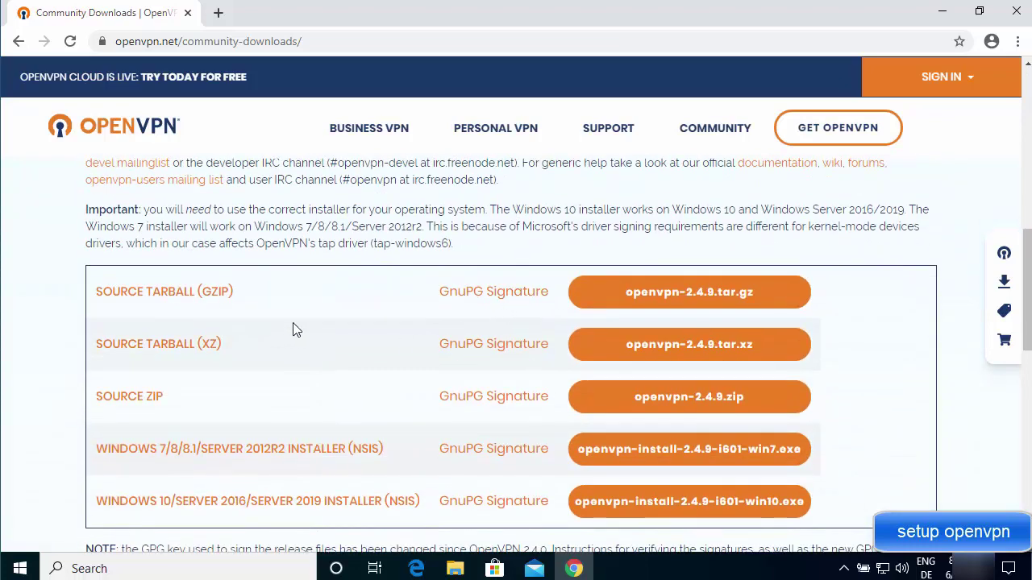
pyautogui.scroll(-1, 369, 340)
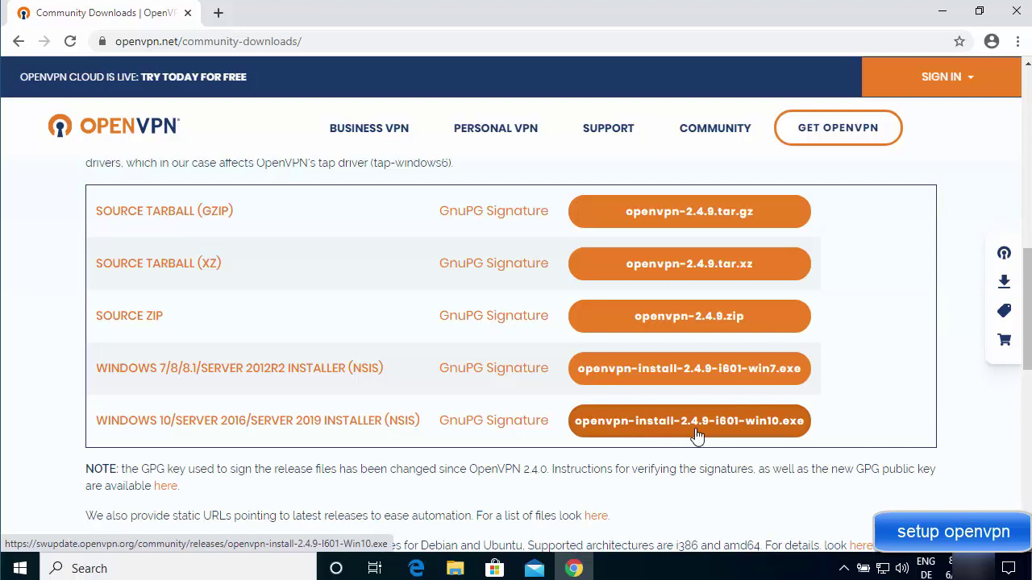
pyautogui.click(772, 434)
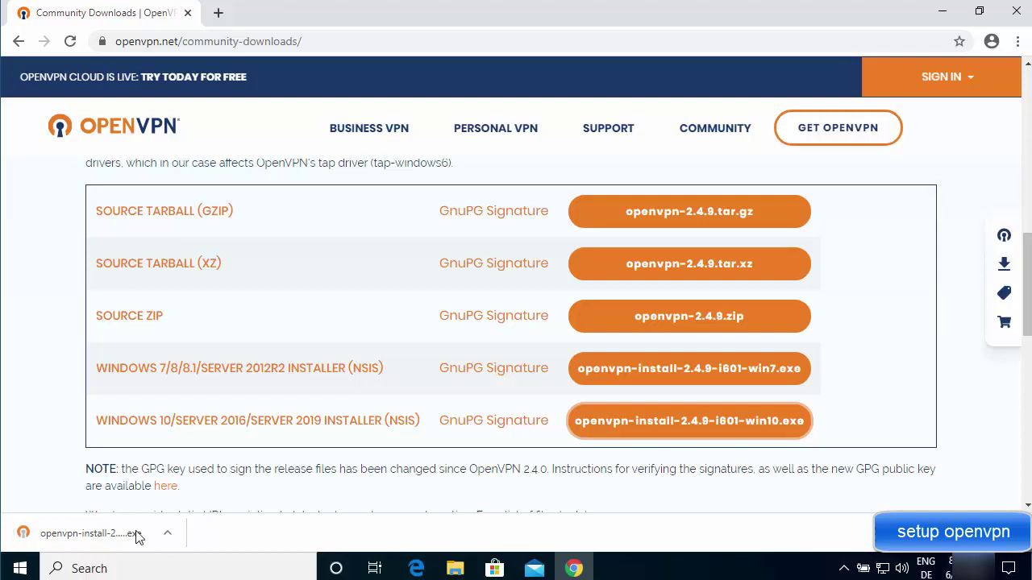
pyautogui.click(109, 534)
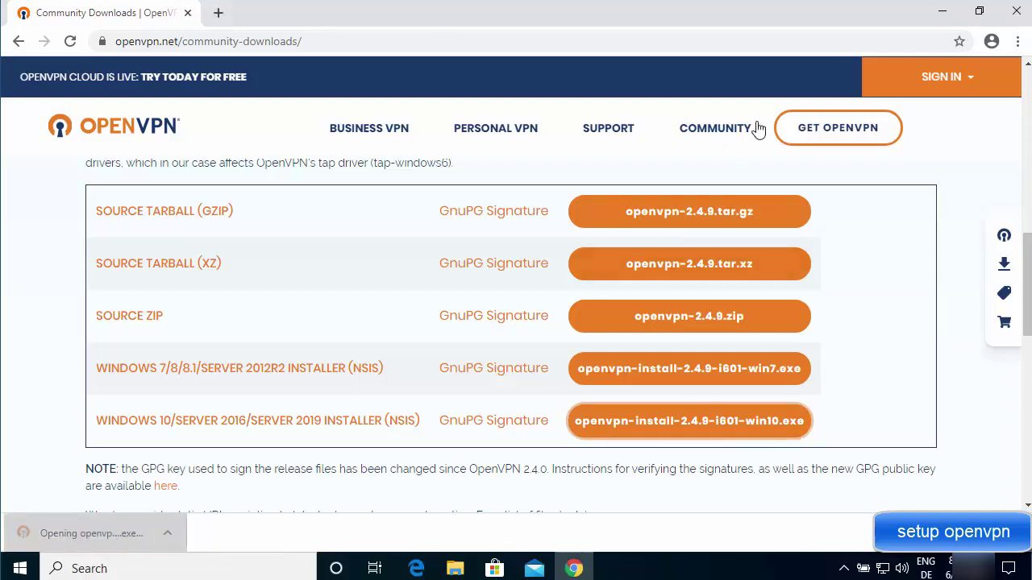
# Approve the installer, pass the Welcome page, accept the license and keep the default components.
pyautogui.click(943, 16)
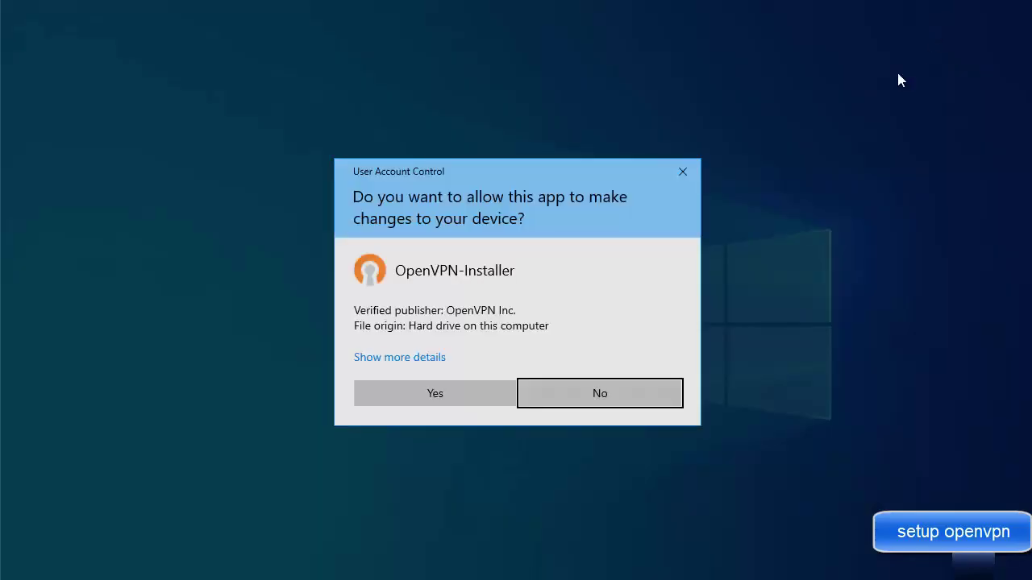
pyautogui.click(446, 397)
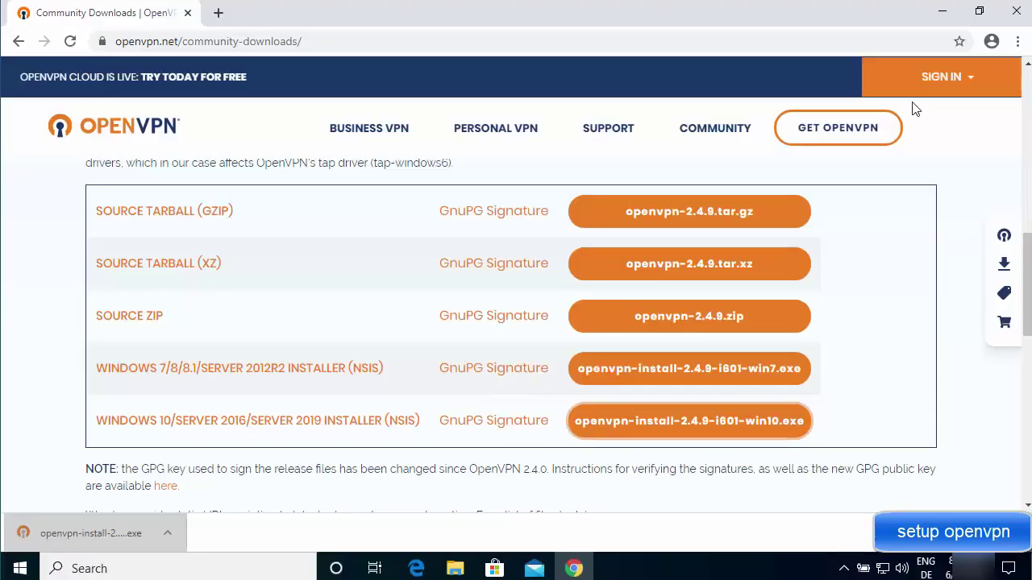
pyautogui.click(943, 13)
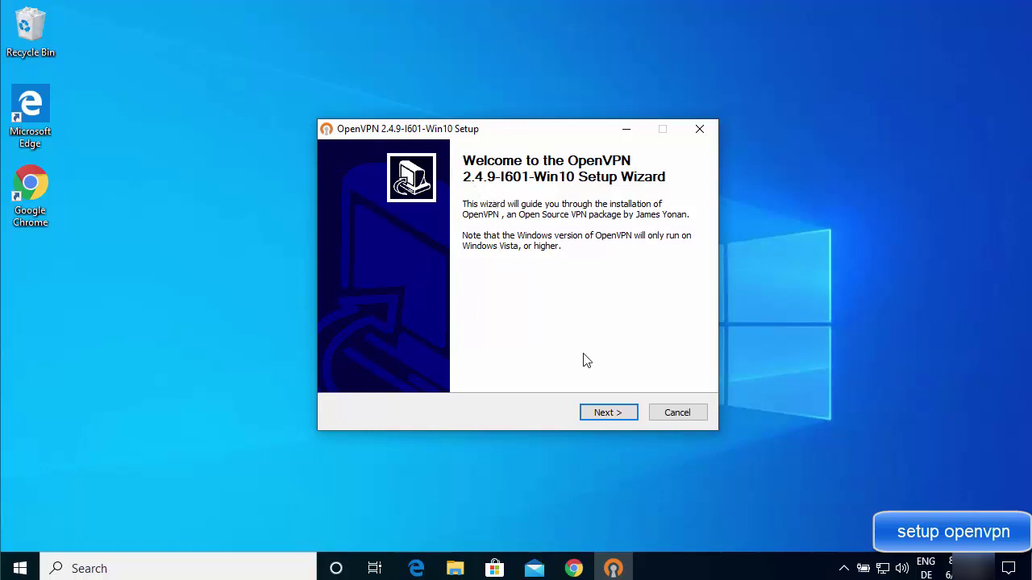
pyautogui.click(605, 413)
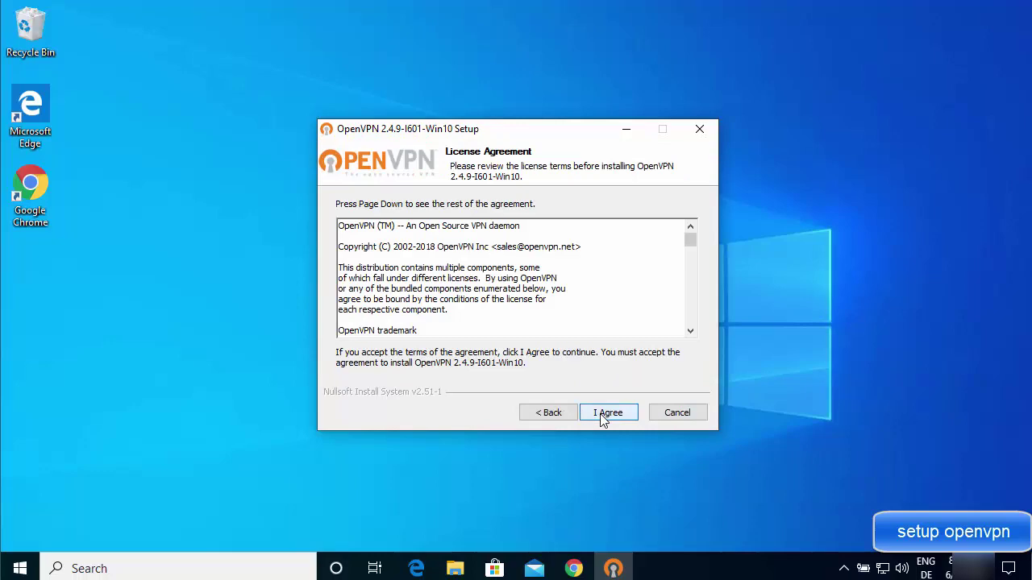
pyautogui.moveTo(686, 237); pyautogui.dragTo(698, 329)
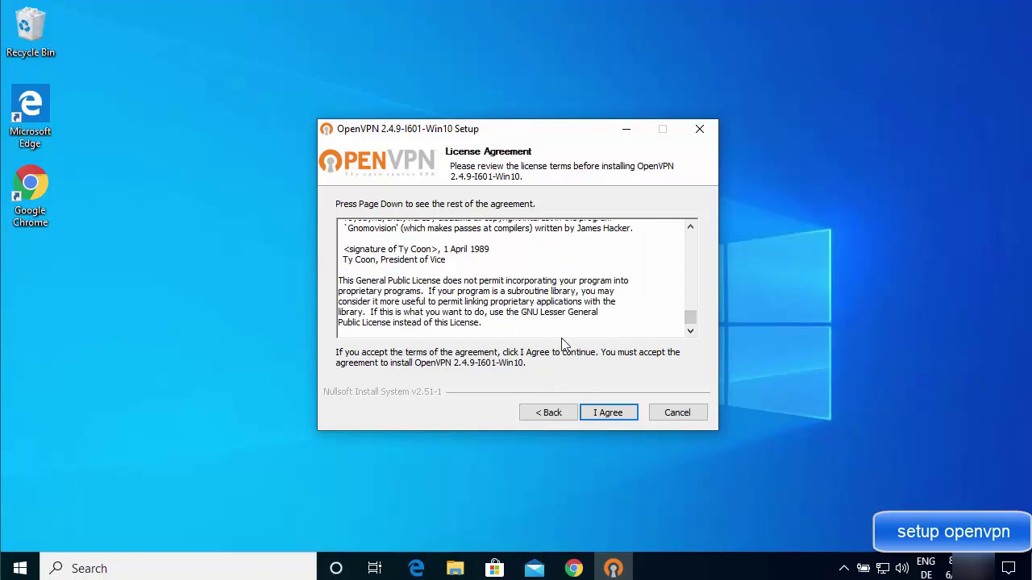
pyautogui.click(606, 414)
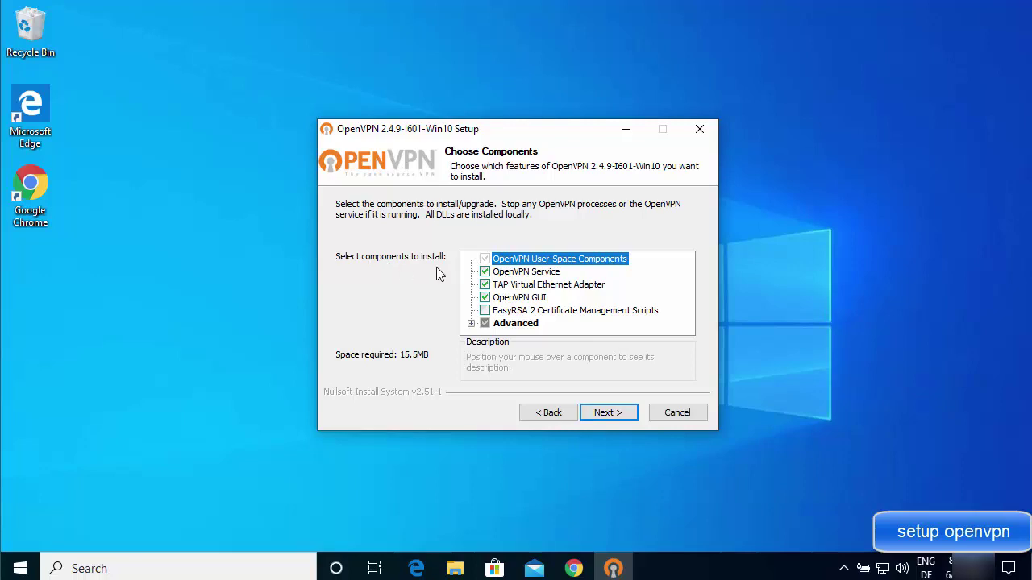
pyautogui.click(597, 413)
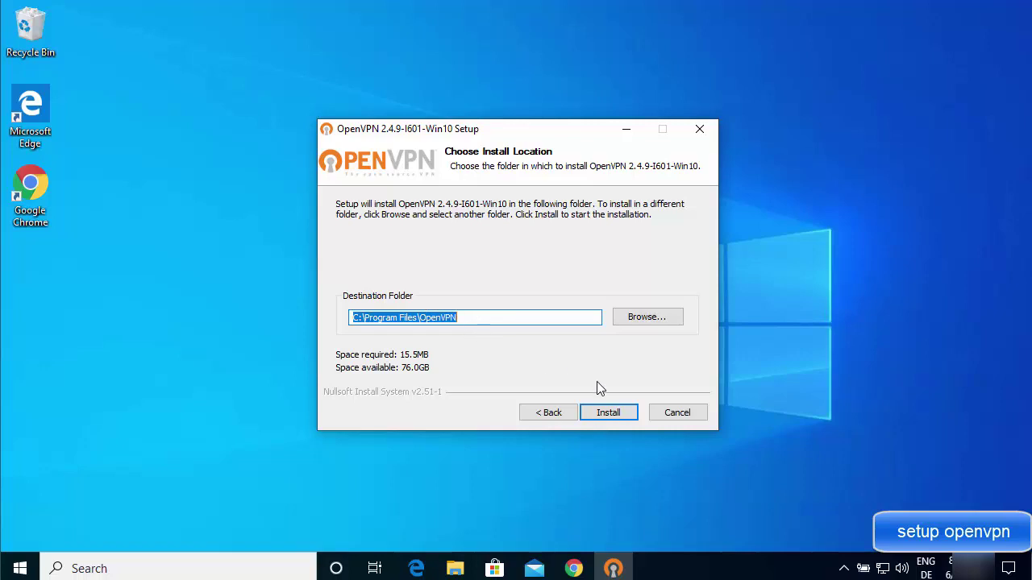
# Install OpenVPN 2.4.9 to C:\Program Files\OpenVPN and finish with Show Readme unchecked.
pyautogui.click(609, 412)
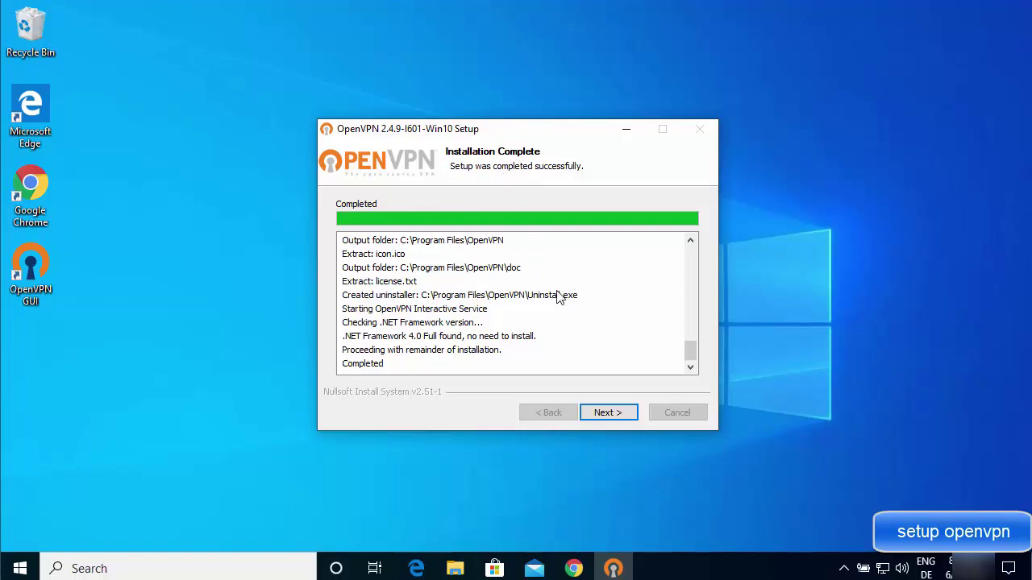
pyautogui.click(610, 414)
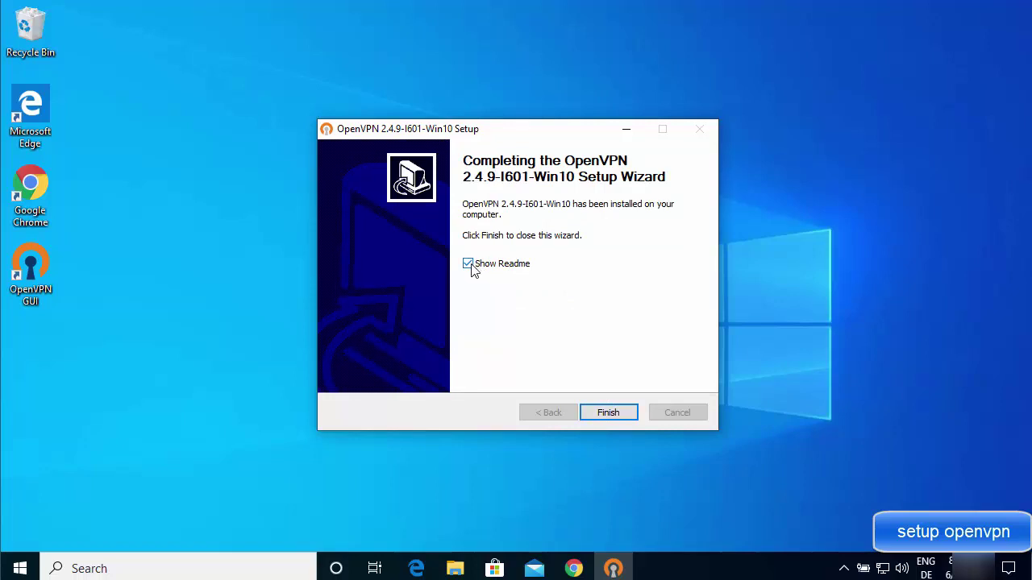
pyautogui.click(469, 265)
pyautogui.click(597, 410)
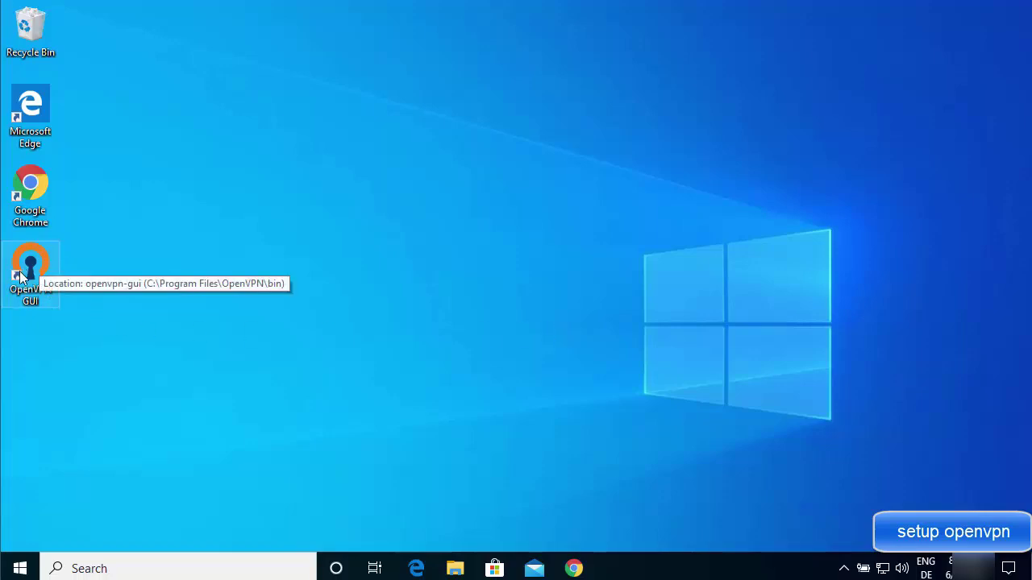
# Launch OpenVPN GUI from Start's Recently added list and dismiss the 'No readable connection profiles' message.
pyautogui.click(20, 568)
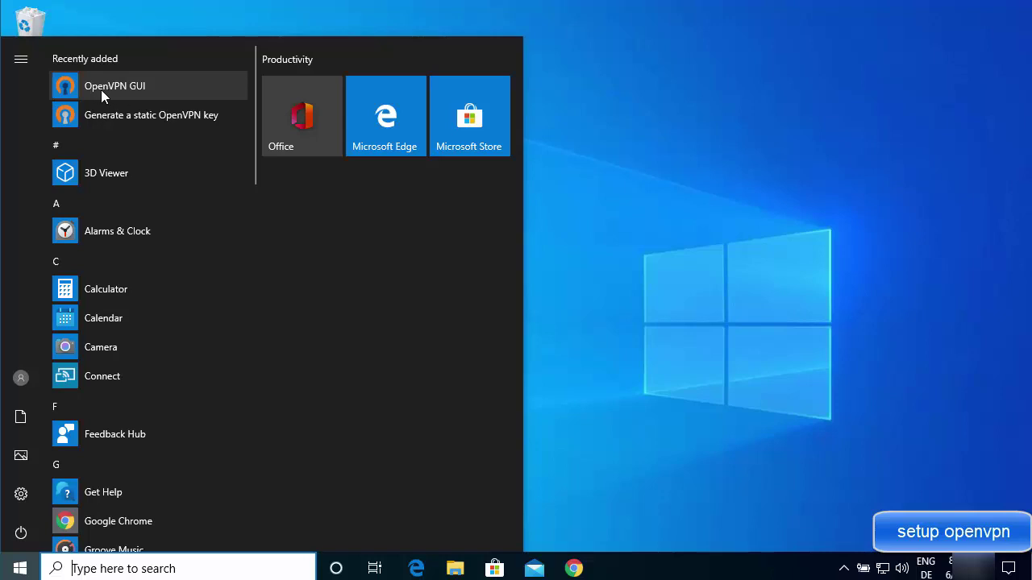
pyautogui.click(107, 89)
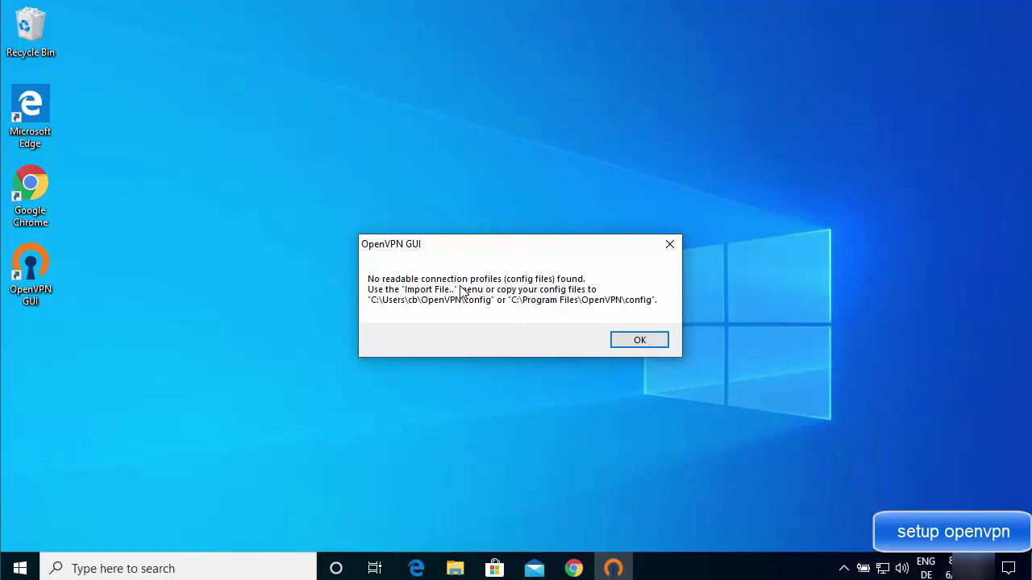
pyautogui.click(639, 341)
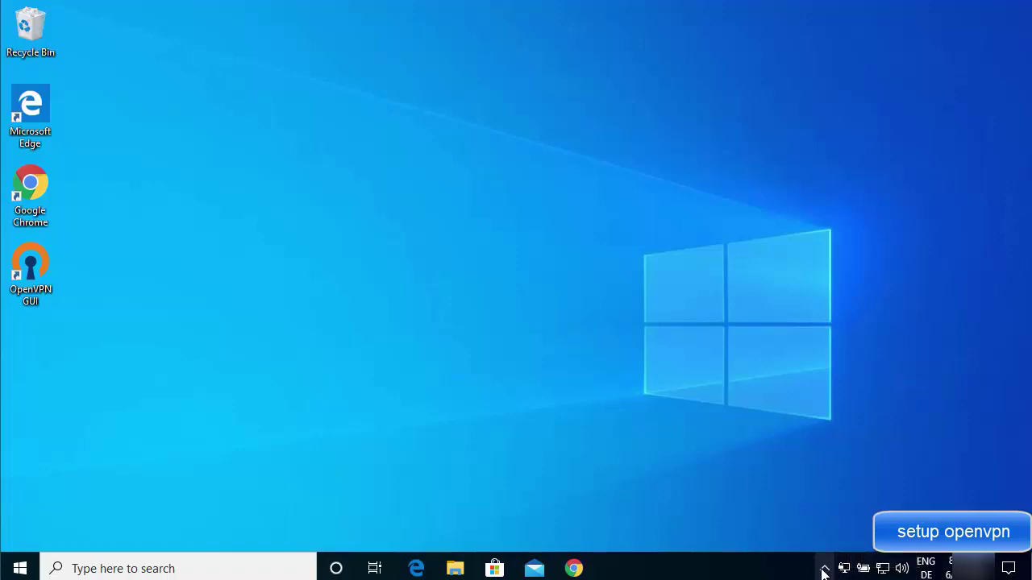
# Choose Import file… from the OpenVPN GUI tray icon menu and reposition the Open dialog.
pyautogui.click(823, 572)
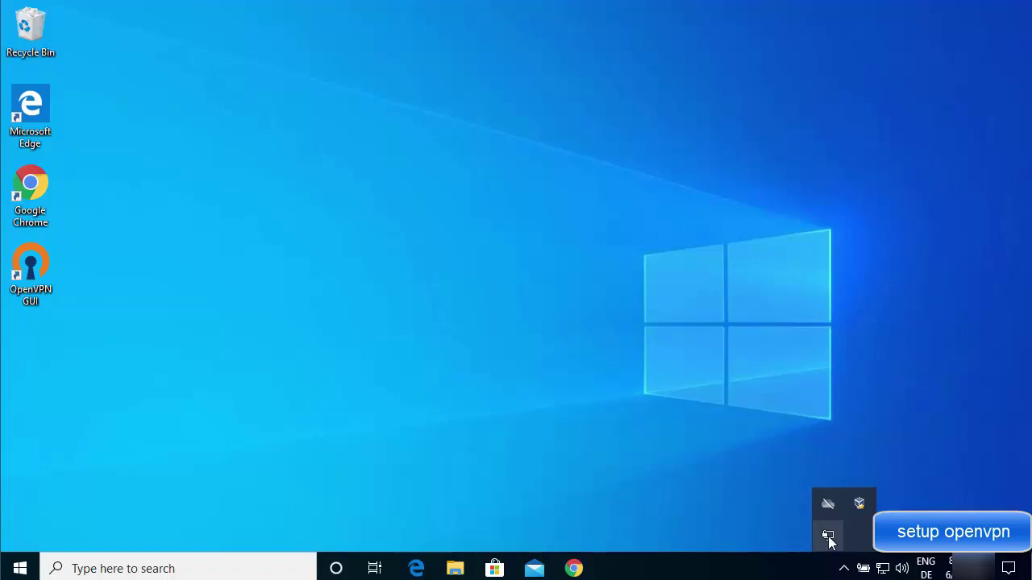
pyautogui.rightClick(828, 536)
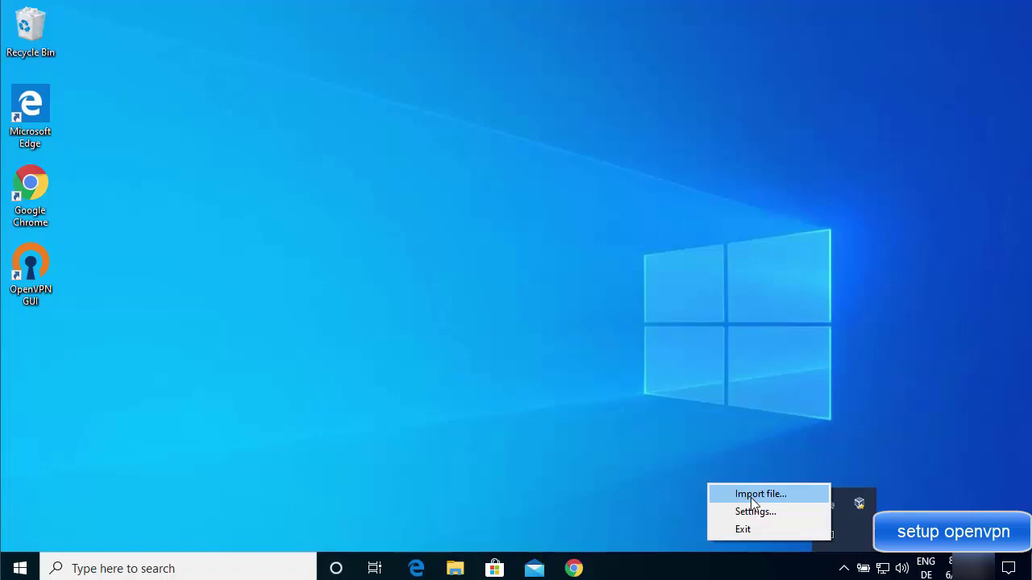
pyautogui.click(750, 498)
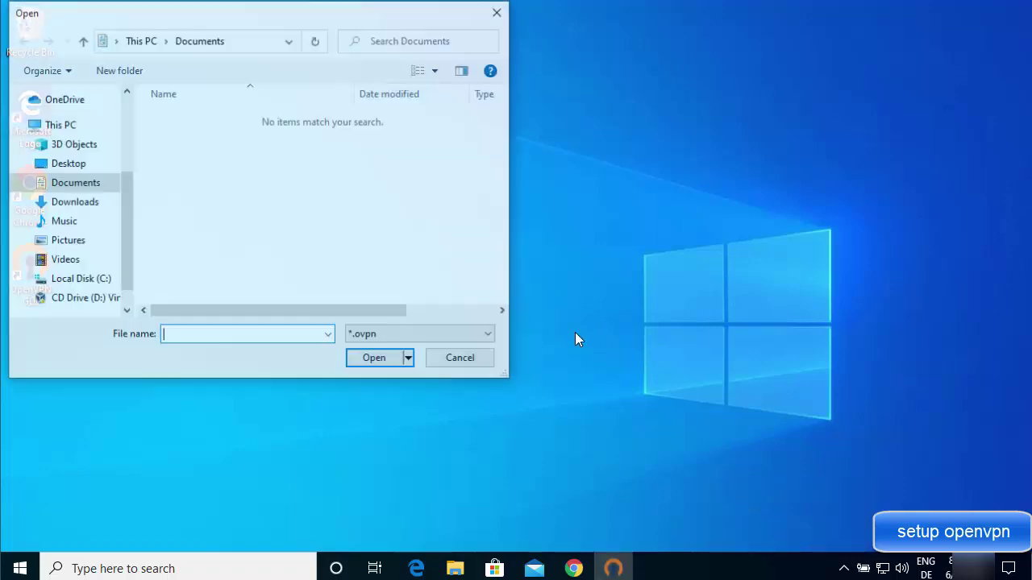
pyautogui.moveTo(336, 21); pyautogui.dragTo(440, 85)
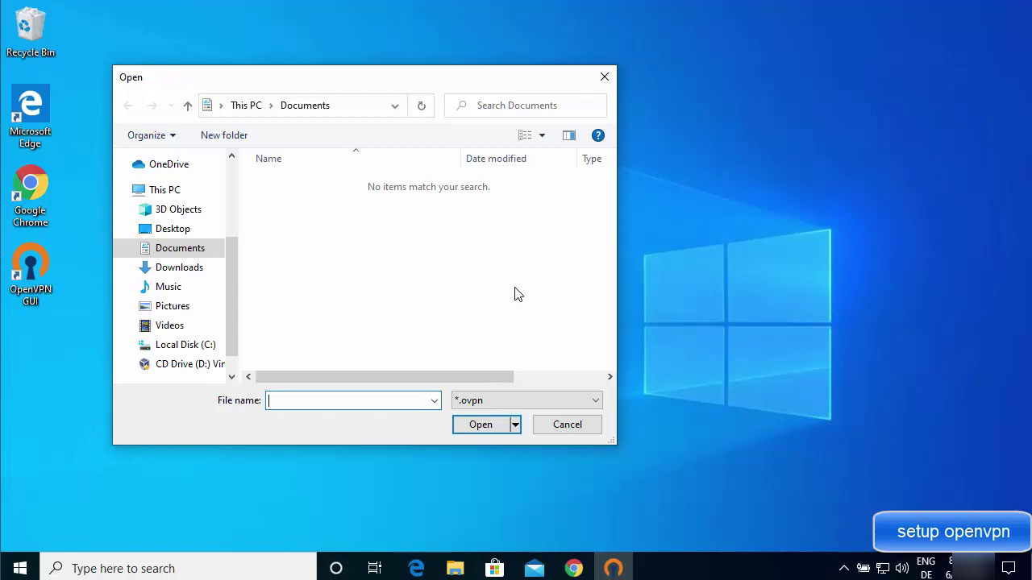
# Cancel the import, return to Chrome and search 'vpnbook' in a new tab.
pyautogui.click(571, 425)
pyautogui.click(573, 568)
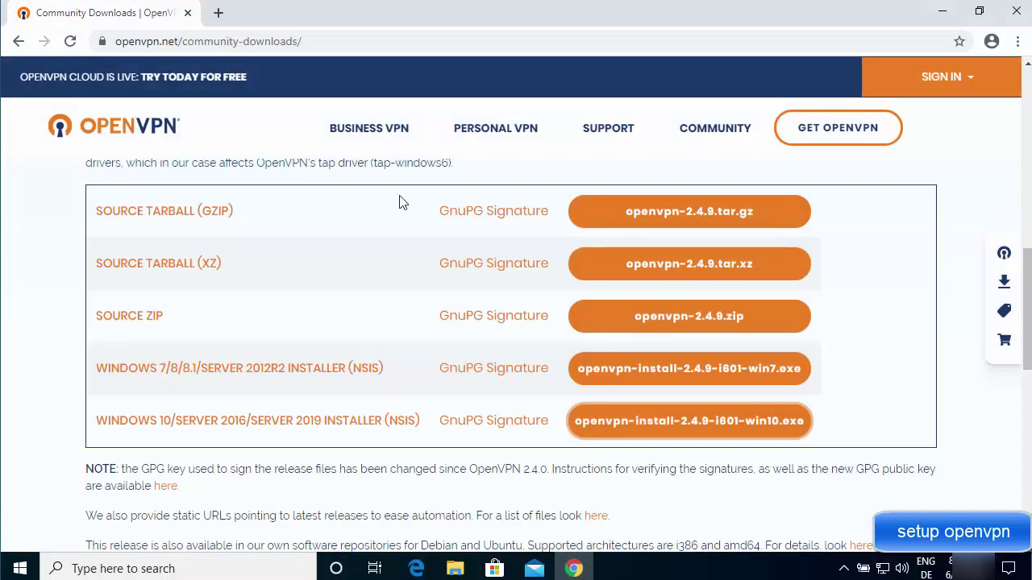
pyautogui.click(225, 20)
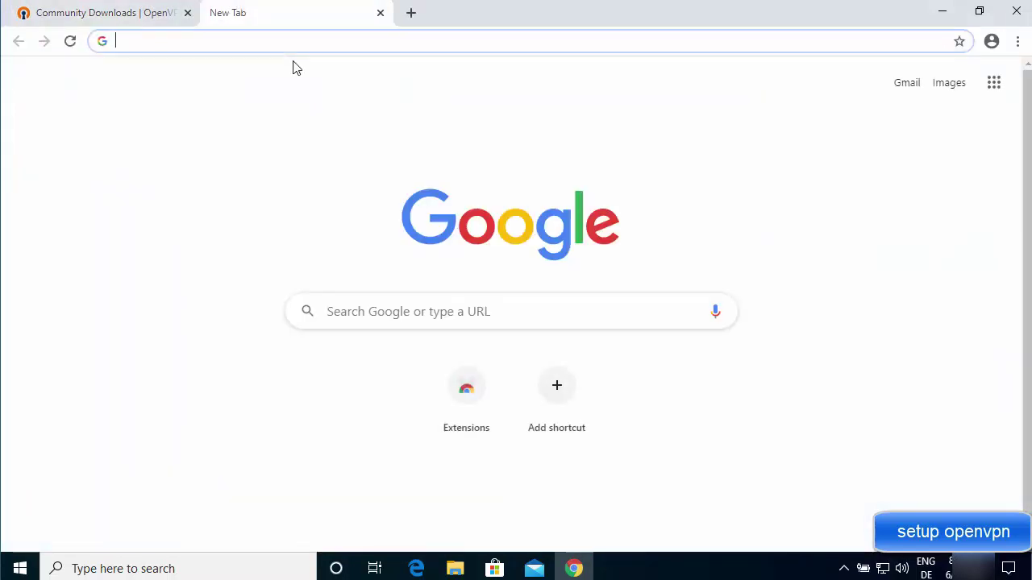
pyautogui.write('vpnbook')
pyautogui.press('Return')
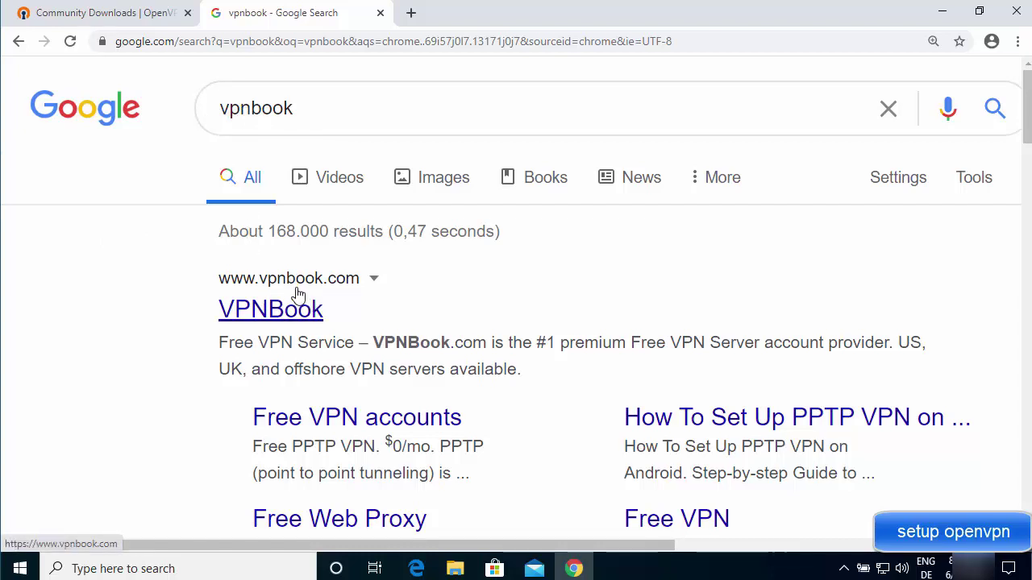
# Open the VPNBook site and its Free VPN accounts page, scrolling down to the OpenVPN list.
pyautogui.click(311, 312)
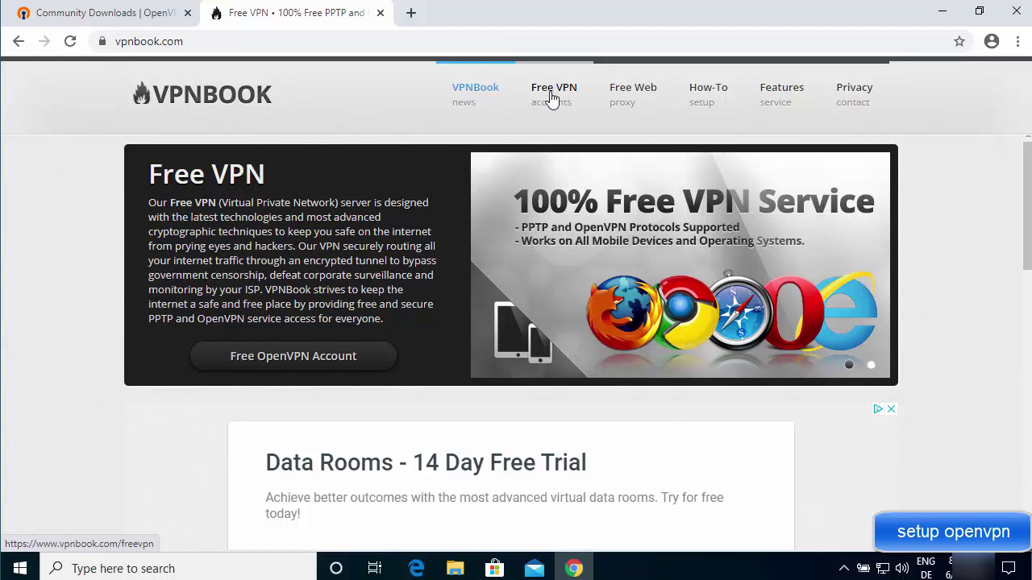
pyautogui.click(554, 97)
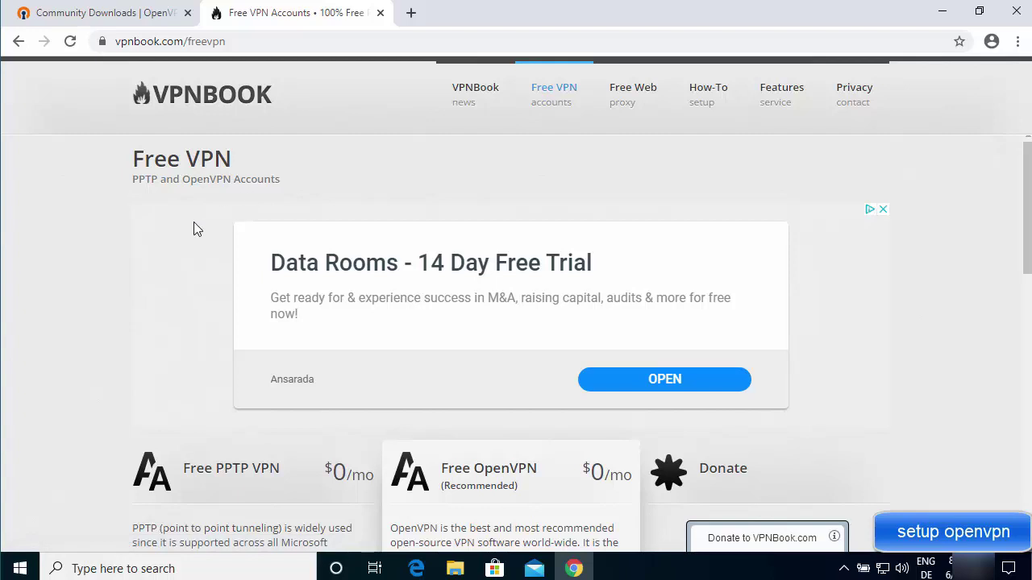
pyautogui.scroll(-2, 193, 230)
pyautogui.scroll(-1, 193, 222)
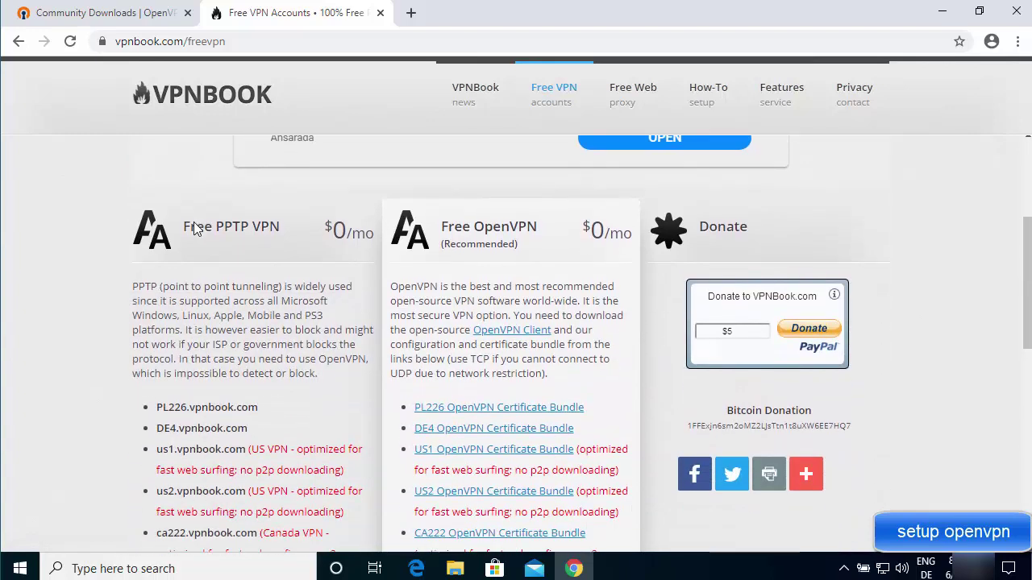
pyautogui.scroll(-1, 193, 228)
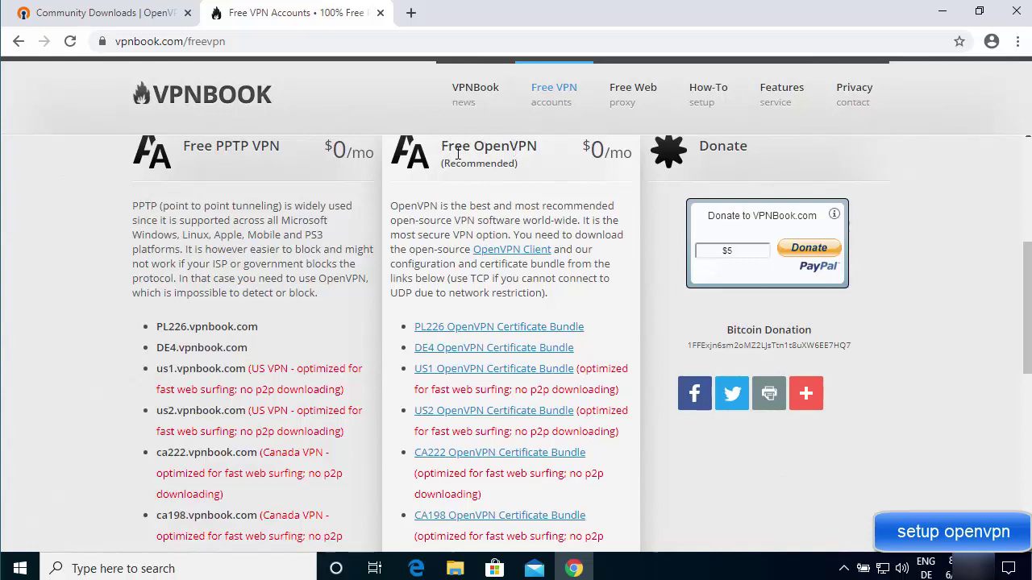
pyautogui.scroll(-1, 506, 200)
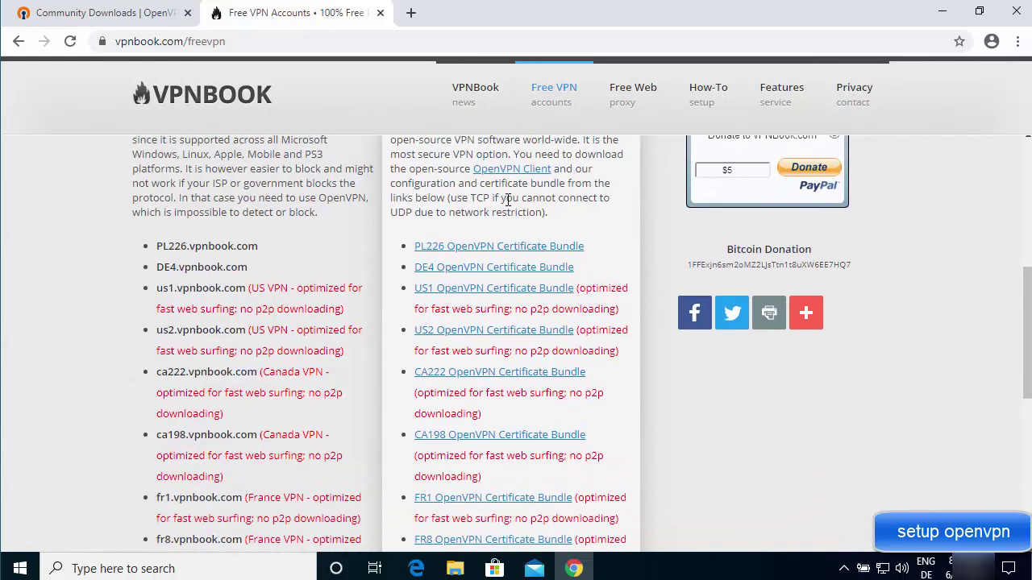
pyautogui.scroll(-1, 508, 236)
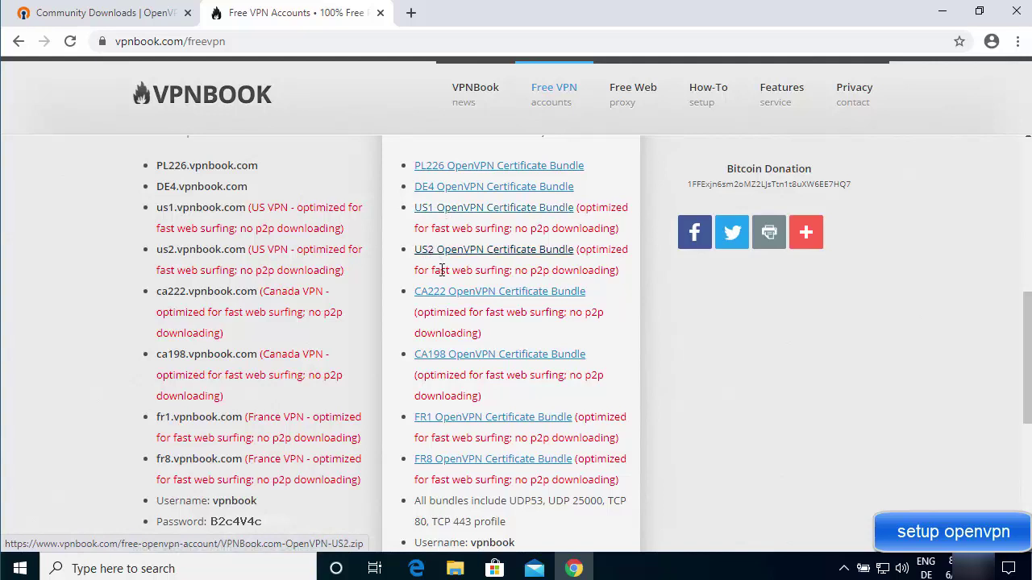
pyautogui.scroll(-1, 479, 306)
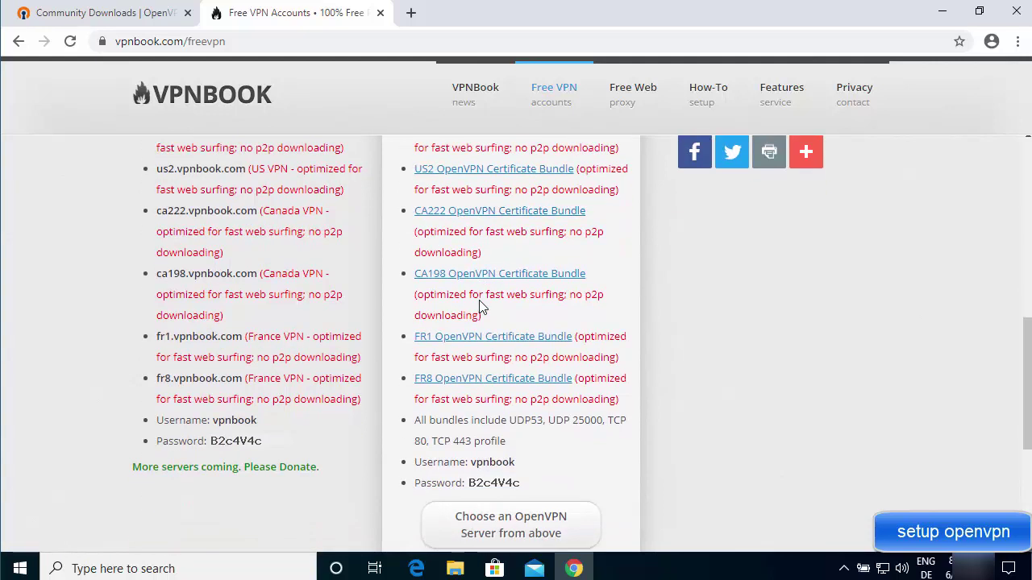
pyautogui.scroll(-1, 495, 297)
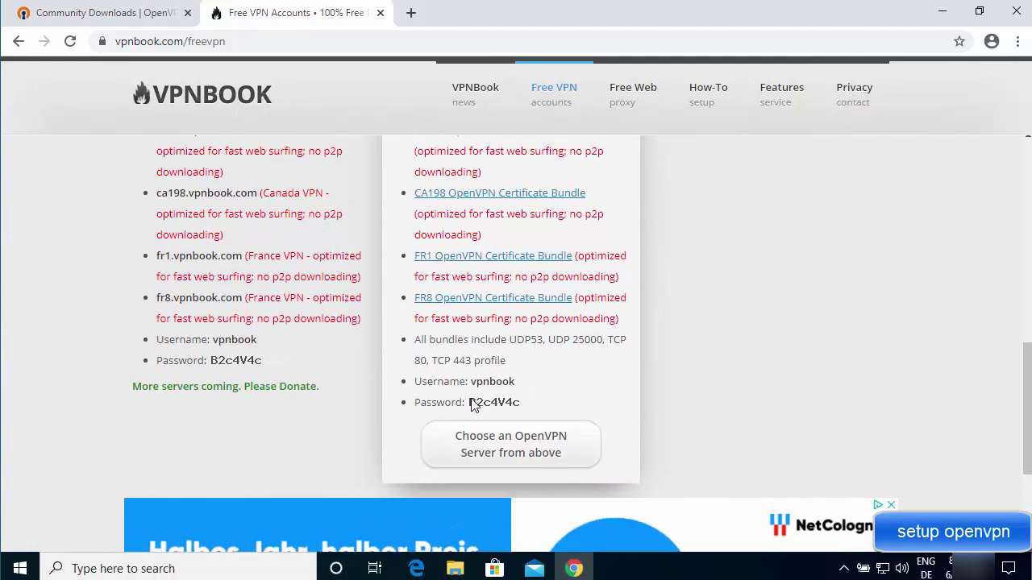
# Download the US1 OpenVPN Certificate Bundle (VPNBook.com-OpenVPN-US1.zip).
pyautogui.click(500, 299)
pyautogui.scroll(1, 520, 394)
pyautogui.scroll(3, 520, 394)
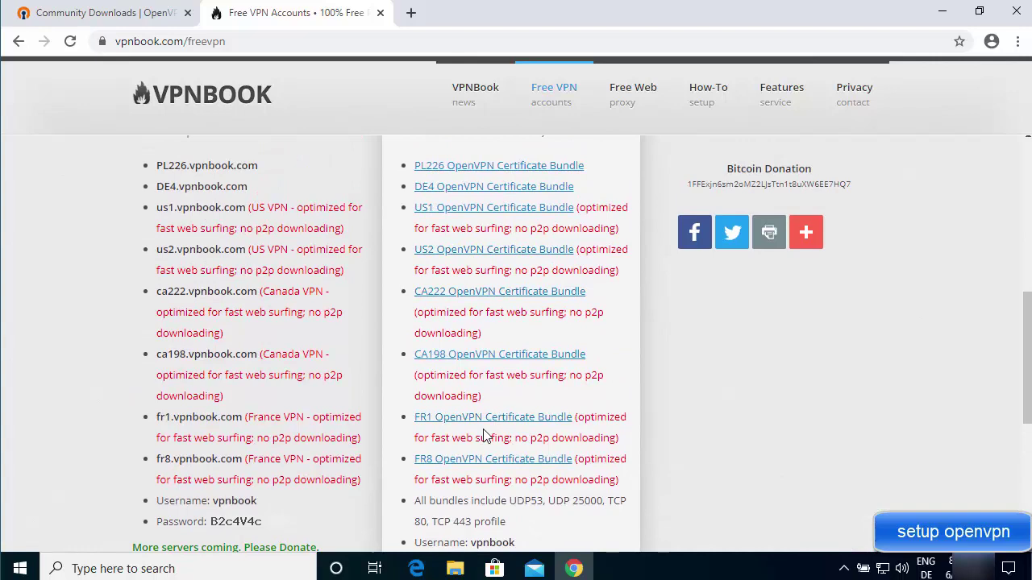
pyautogui.scroll(-2, 480, 432)
pyautogui.click(495, 171)
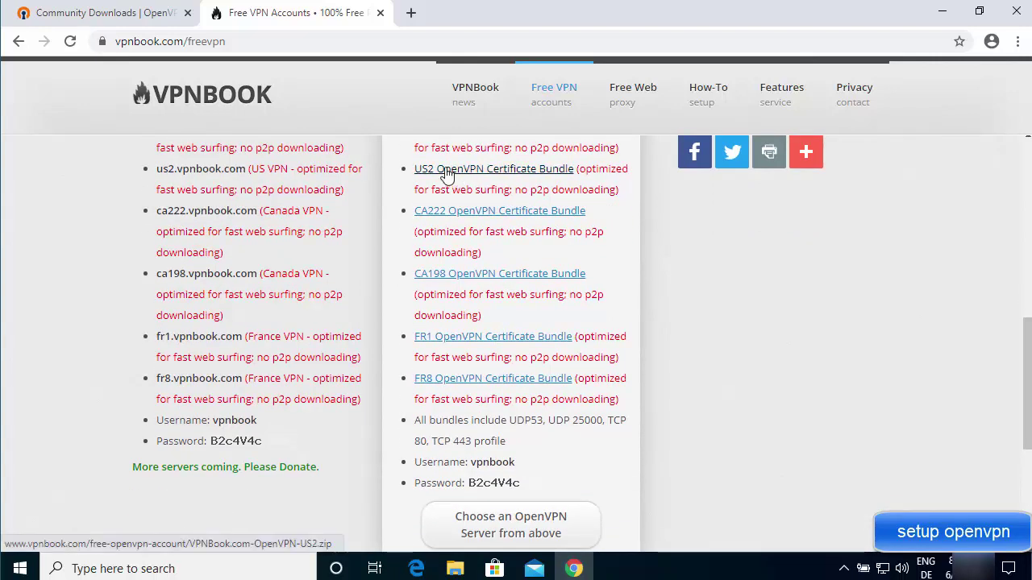
pyautogui.scroll(2, 483, 250)
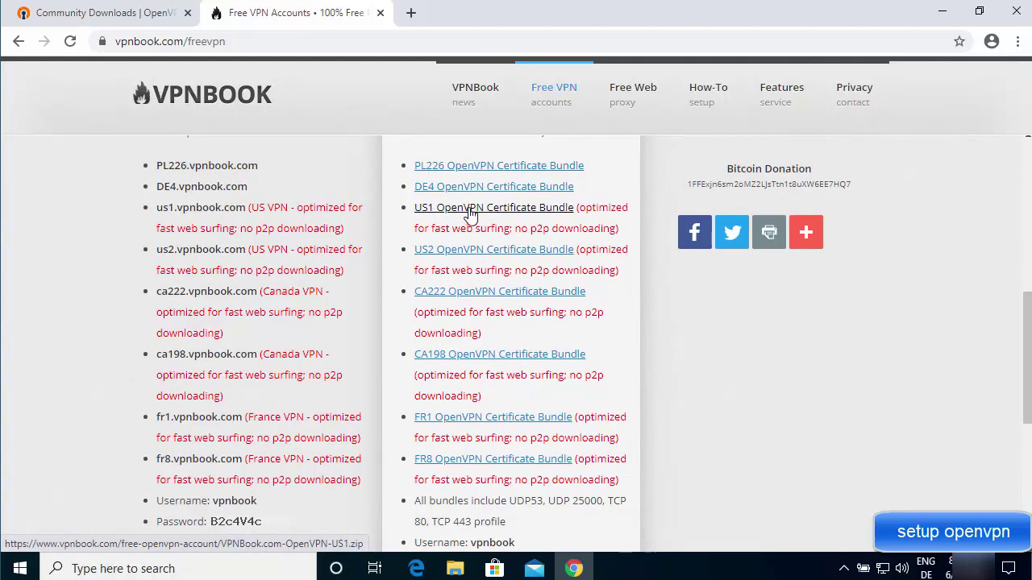
pyautogui.click(470, 211)
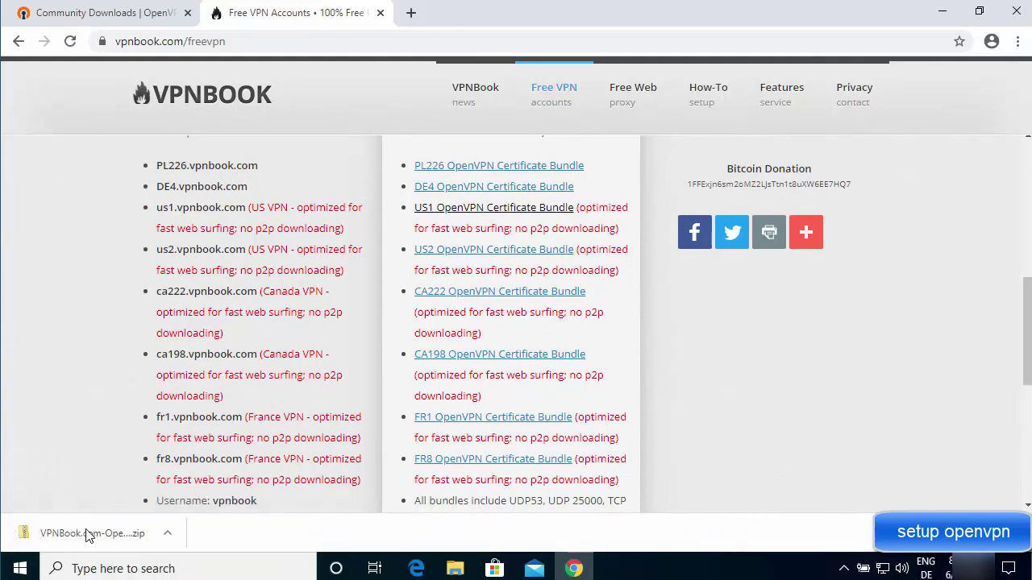
# Extract VPNBook.com-OpenVPN-US1.zip in Downloads into its own folder and copy that folder's path.
pyautogui.click(168, 533)
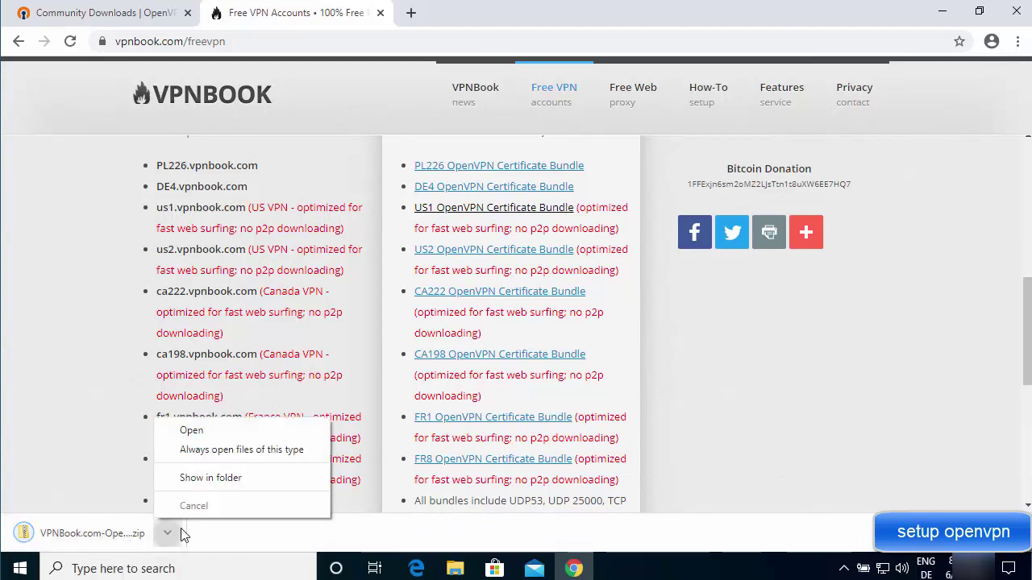
pyautogui.click(211, 482)
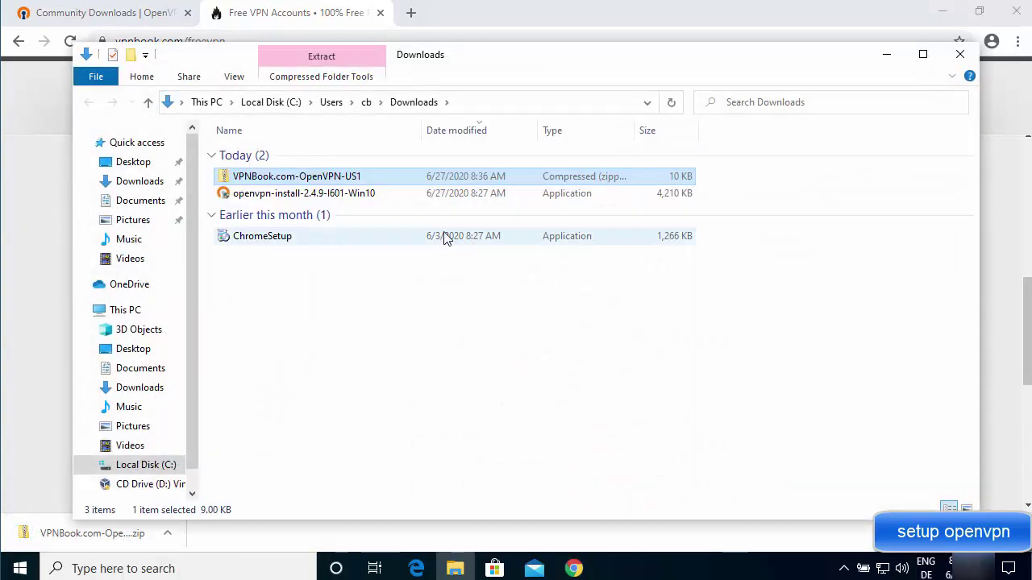
pyautogui.rightClick(291, 184)
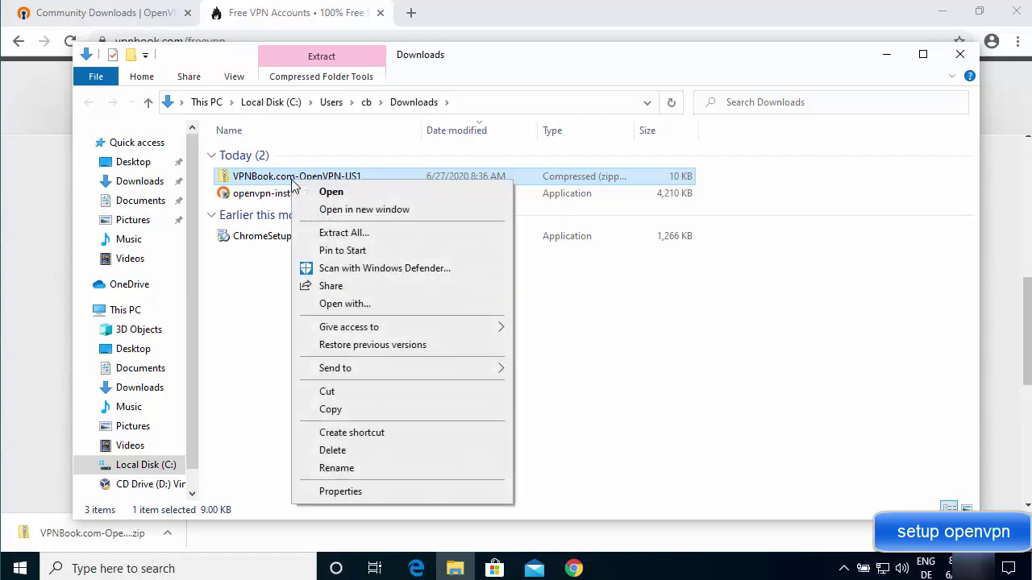
pyautogui.click(344, 232)
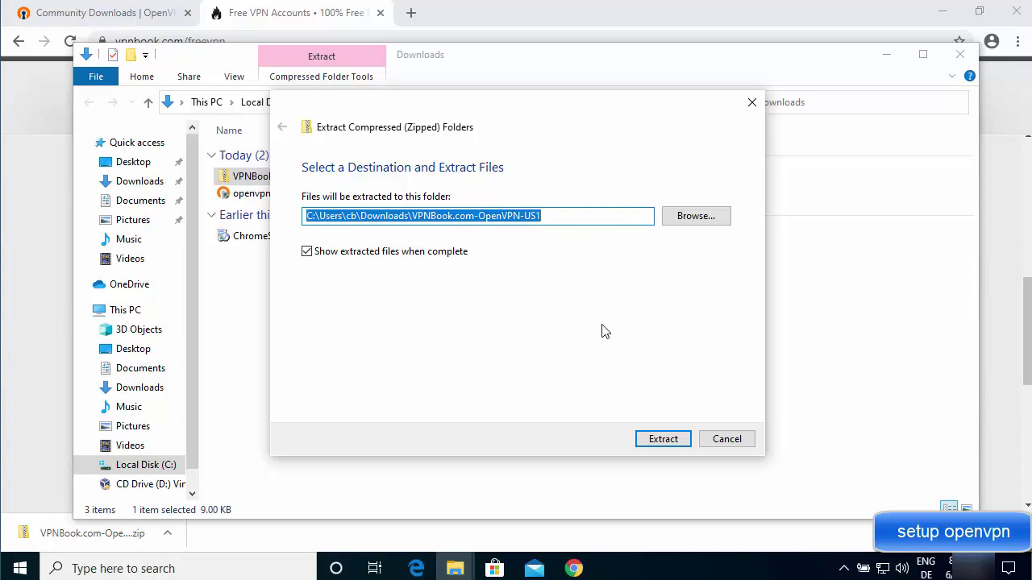
pyautogui.click(655, 442)
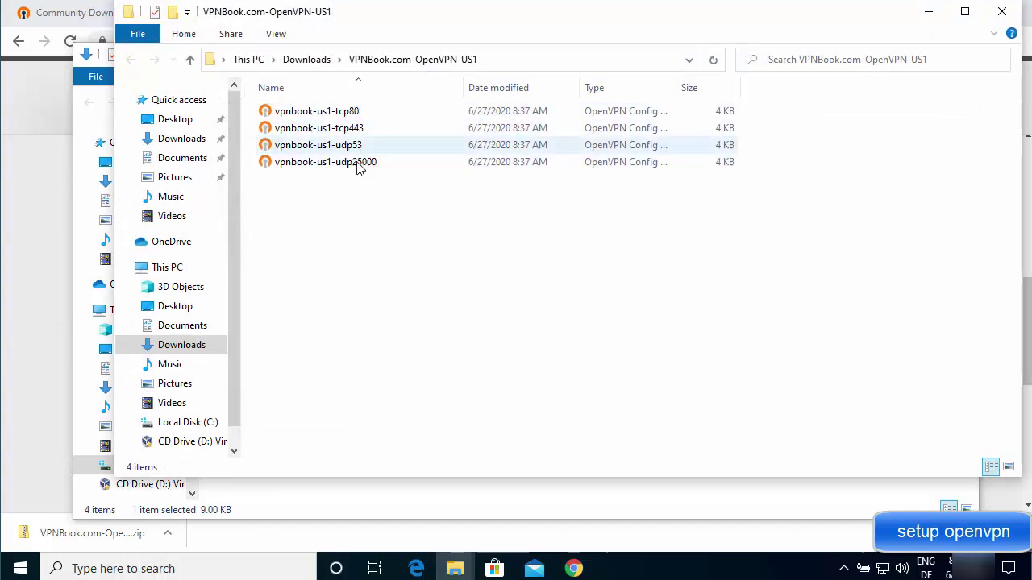
pyautogui.click(528, 64)
pyautogui.hotkey('ctrl', 'c')
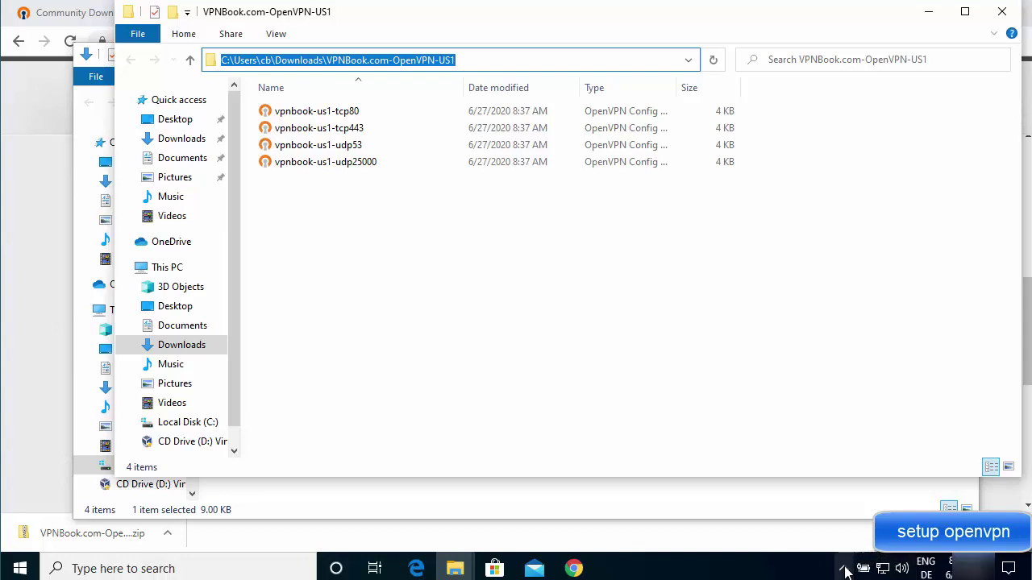
# Import vpnbook-us1-tcp80 into OpenVPN GUI by pasting the extracted US1 folder path in the Import file dialog.
pyautogui.click(845, 570)
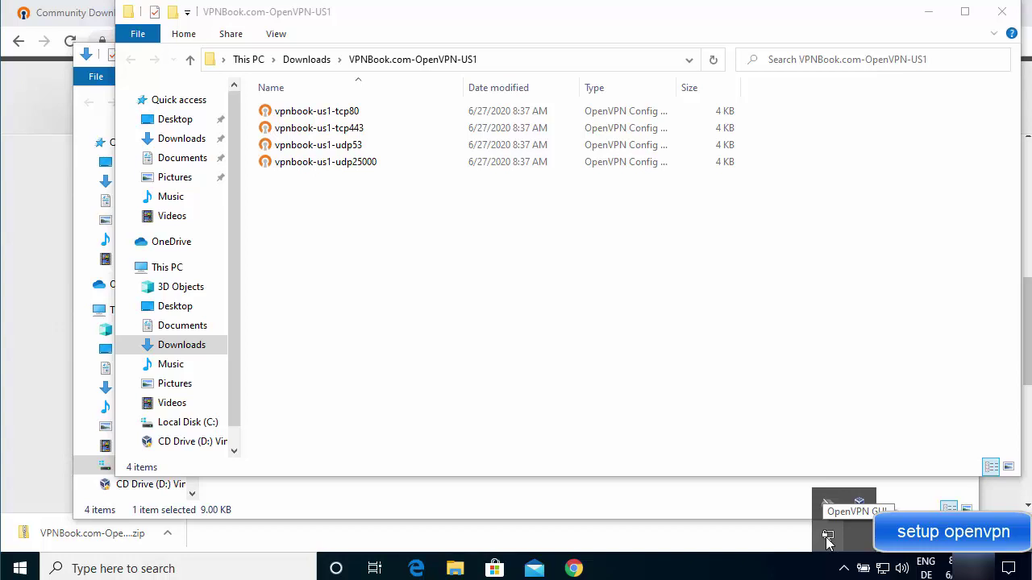
pyautogui.rightClick(826, 537)
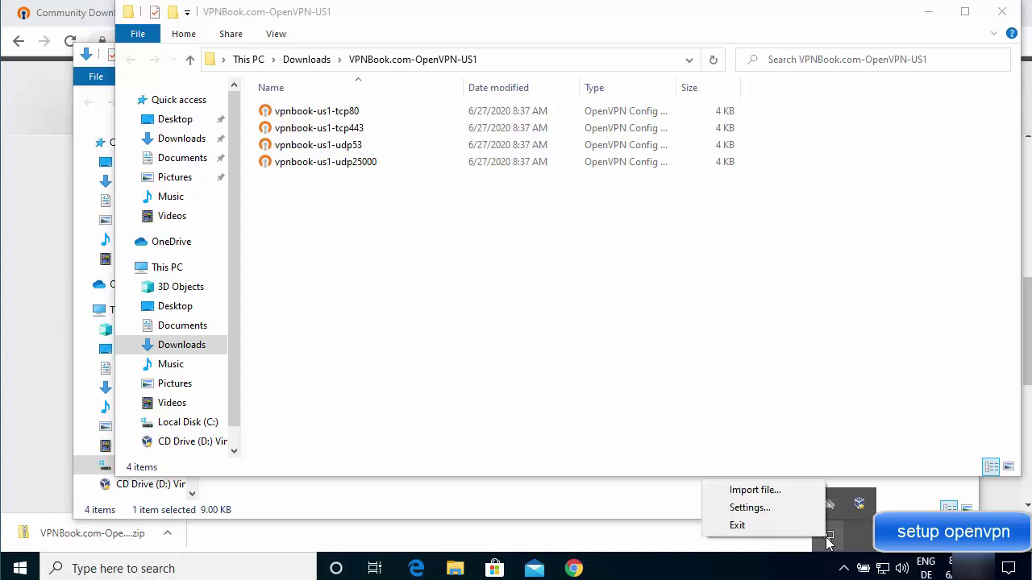
pyautogui.click(763, 493)
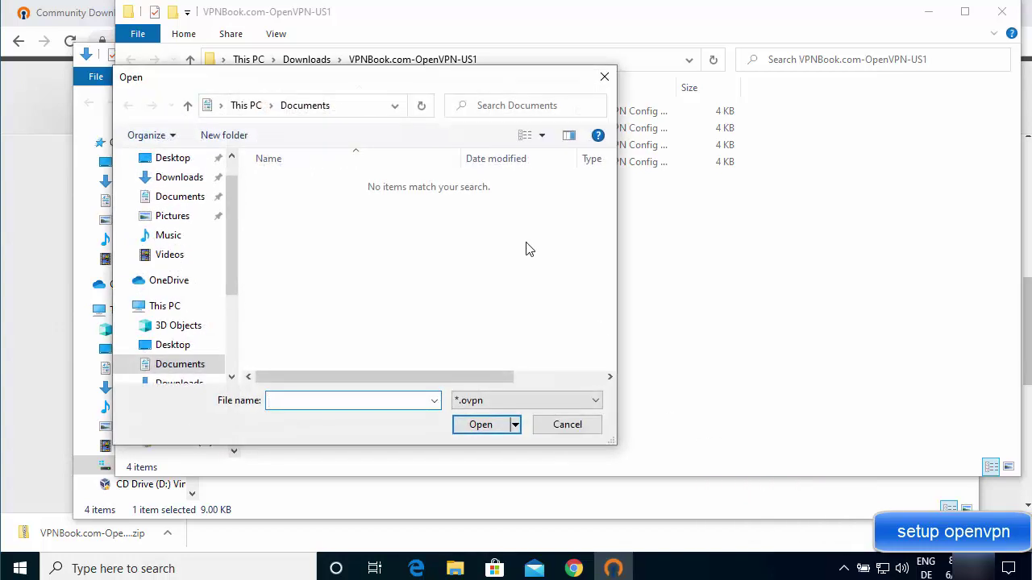
pyautogui.click(355, 111)
pyautogui.moveTo(612, 442); pyautogui.dragTo(793, 482)
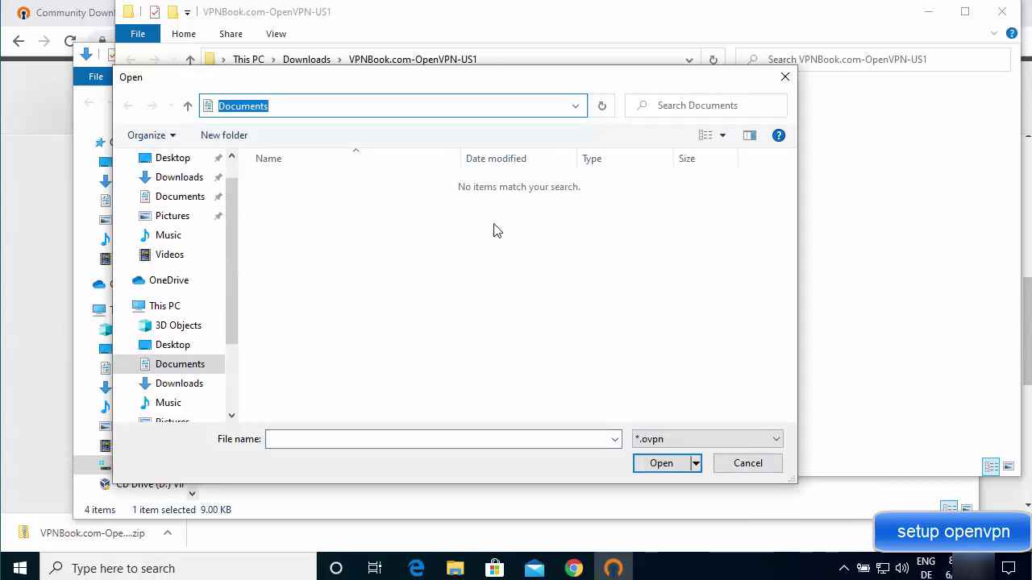
pyautogui.hotkey('ctrl', 'v')
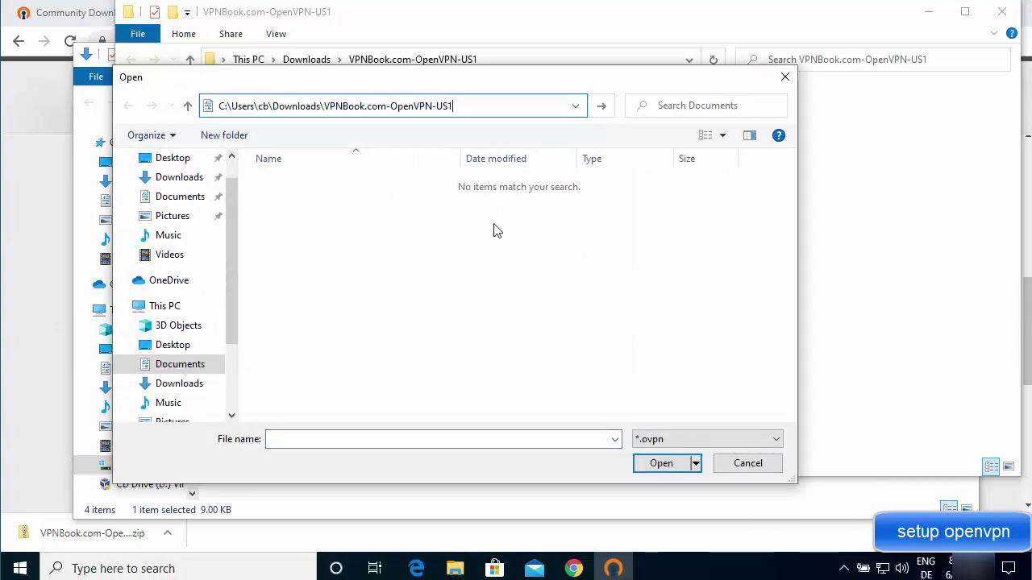
pyautogui.press('Return')
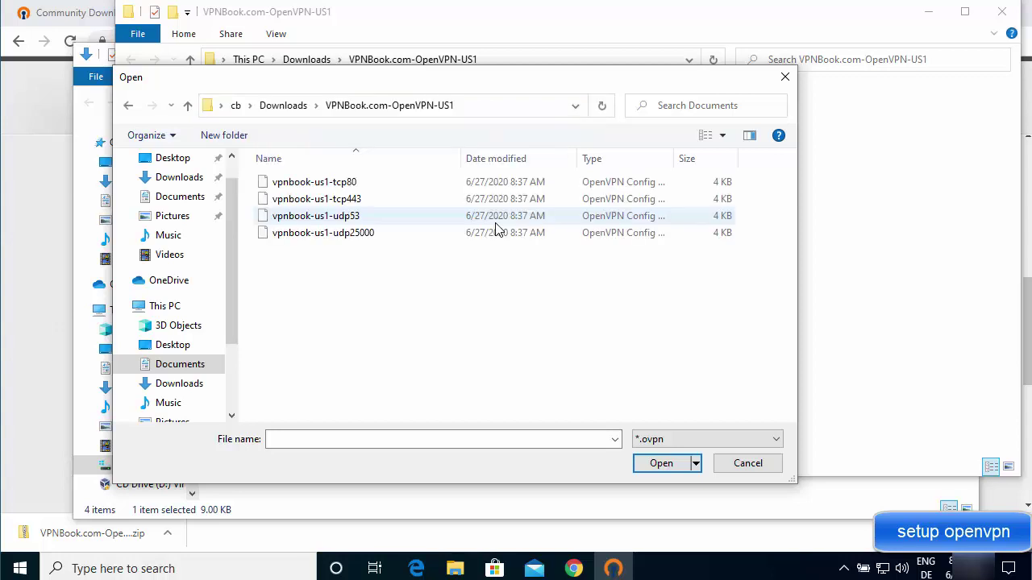
pyautogui.click(375, 186)
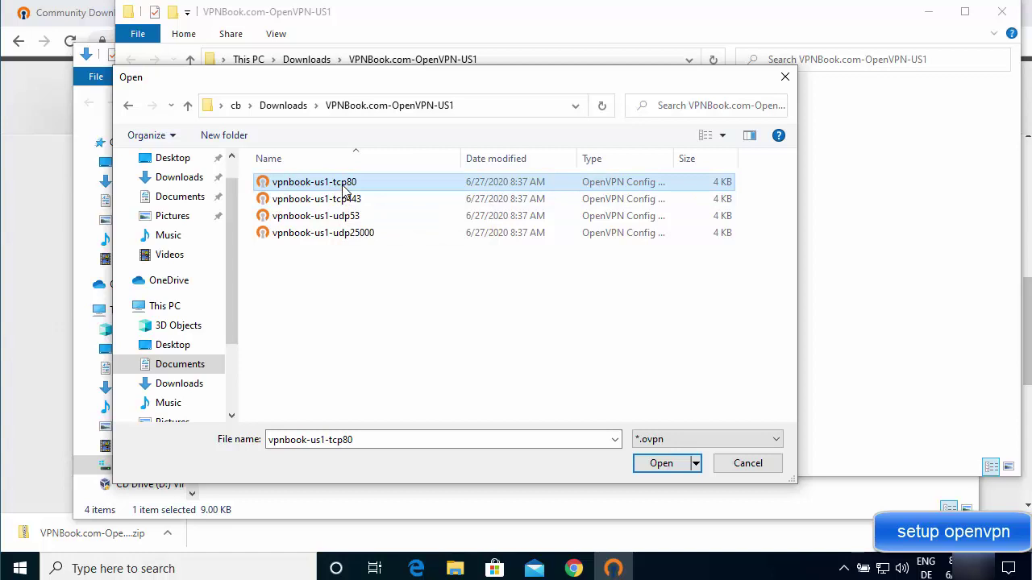
pyautogui.click(654, 468)
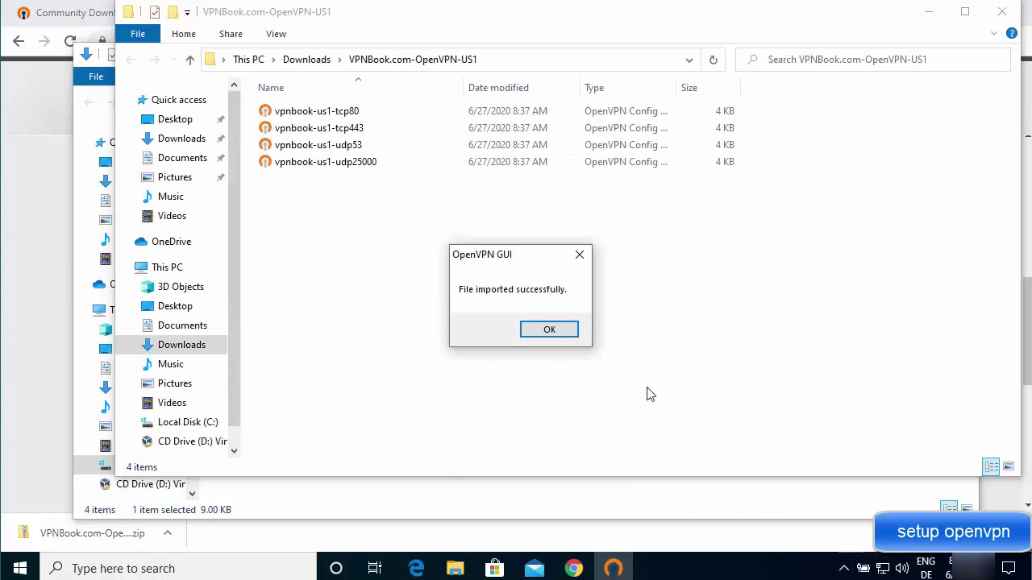
pyautogui.click(930, 18)
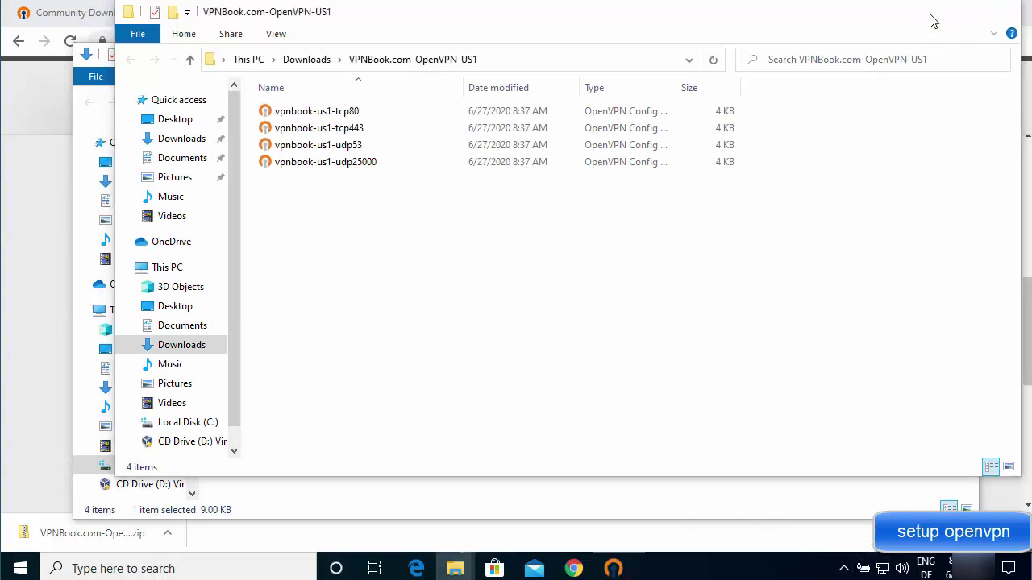
# Minimize the Downloads folder and browser, then dismiss the 'File imported successfully' message.
pyautogui.click(890, 65)
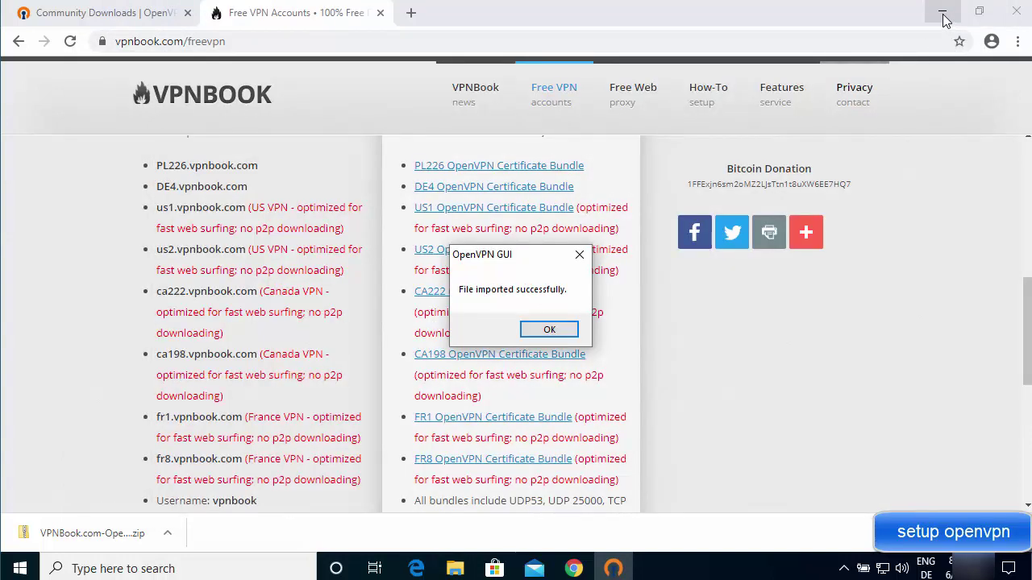
pyautogui.click(942, 12)
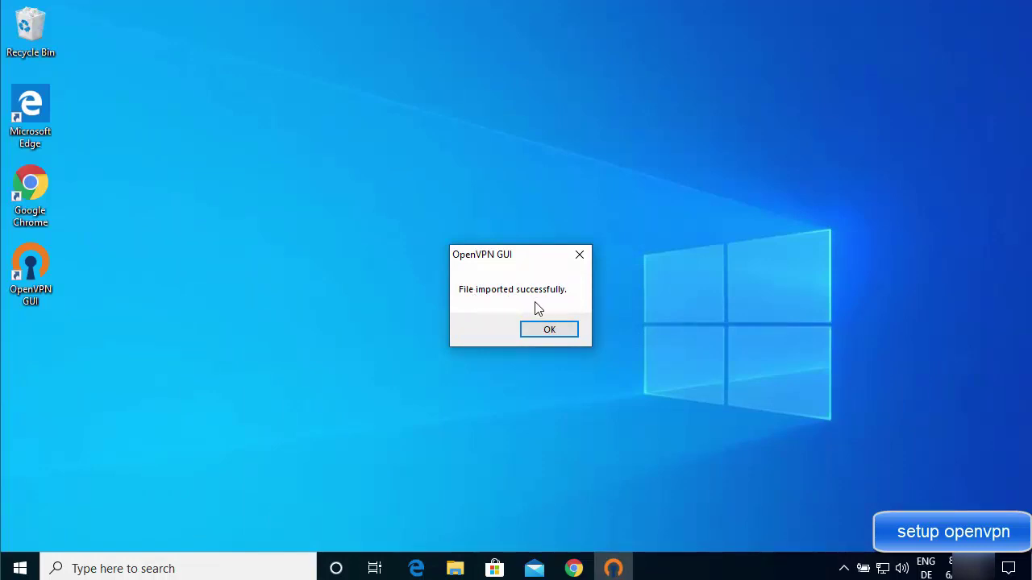
pyautogui.click(549, 333)
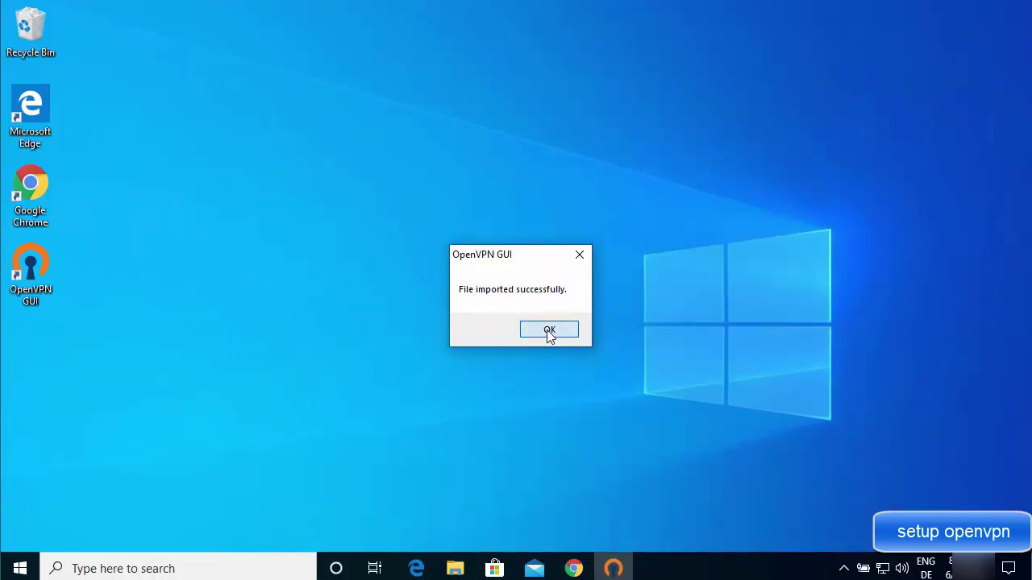
# Start connecting to vpnbook-us1-tcp80 from the OpenVPN GUI tray icon.
pyautogui.click(845, 569)
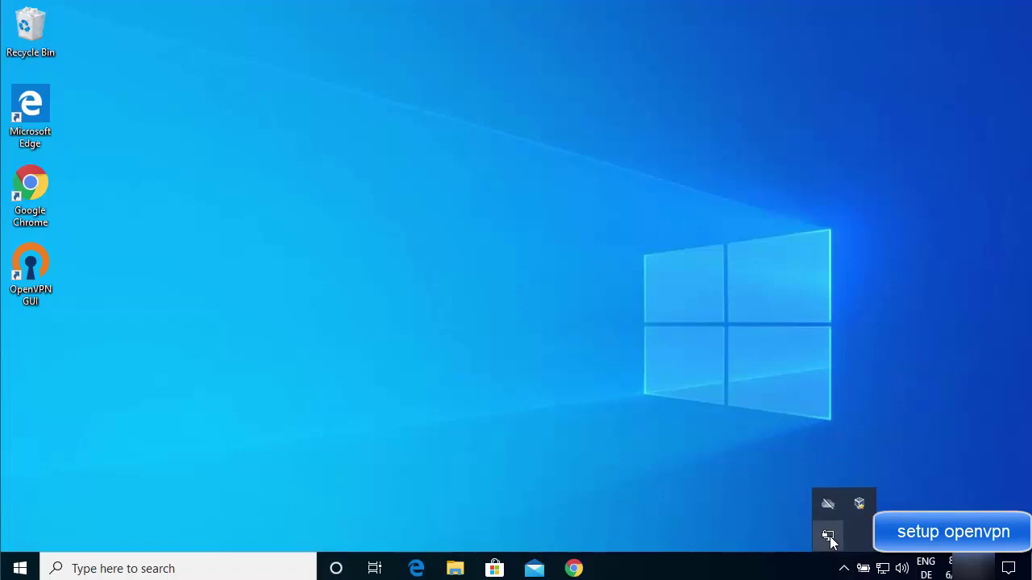
pyautogui.doubleClick(829, 537)
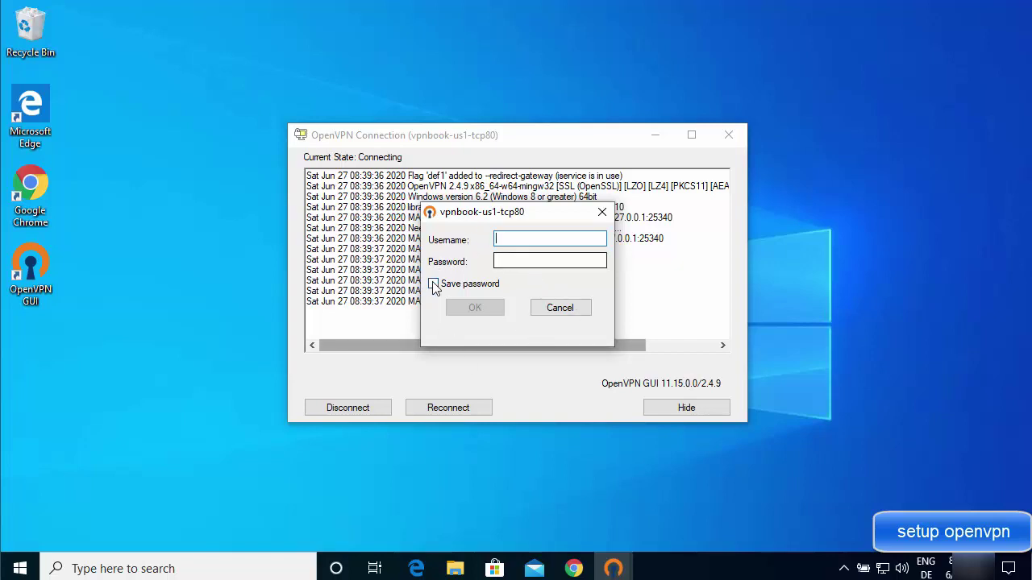
pyautogui.click(843, 568)
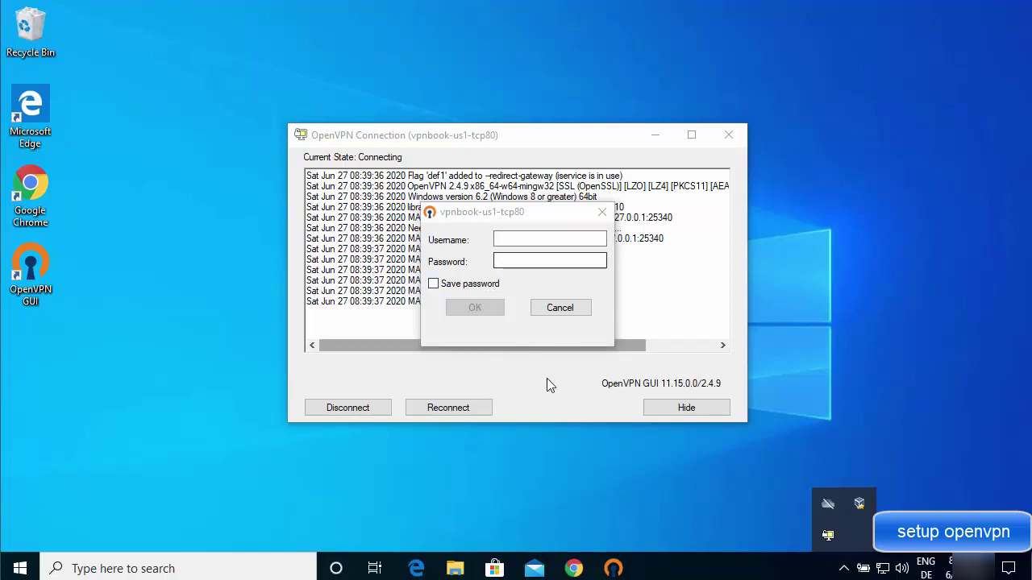
# Show the vpnbook.com credentials listing and move the login prompt beside it.
pyautogui.click(574, 568)
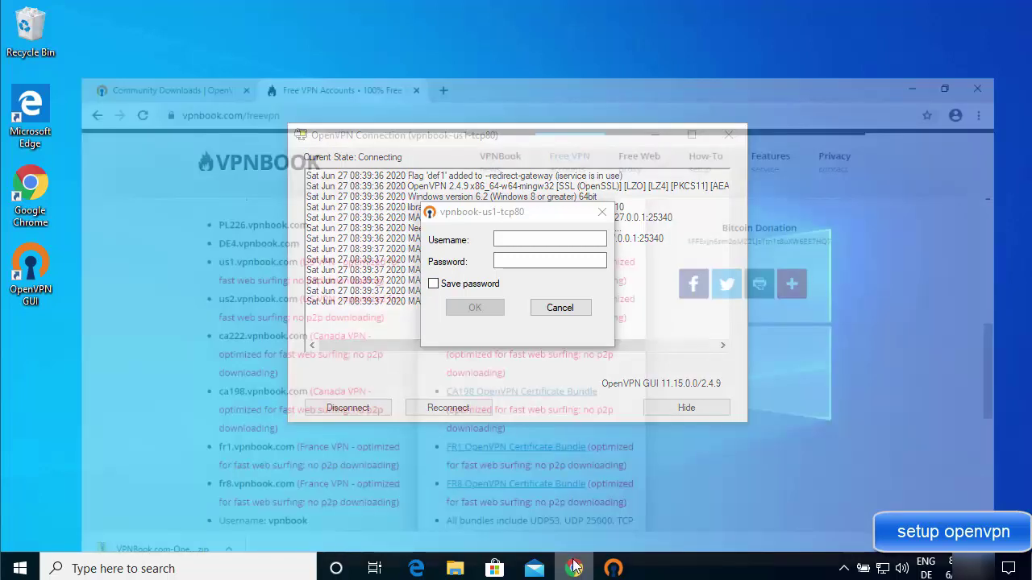
pyautogui.scroll(-1, 660, 365)
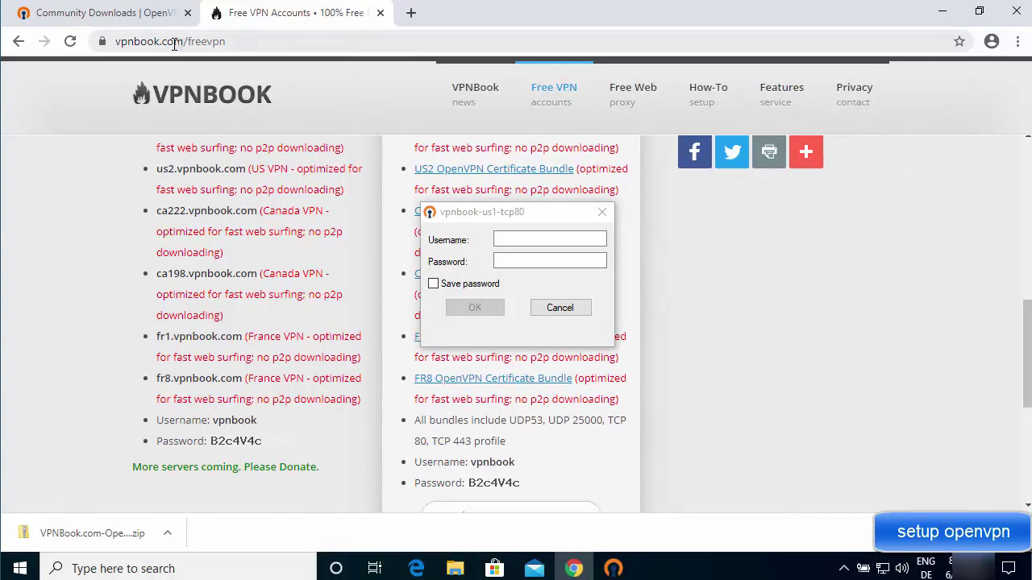
pyautogui.scroll(-1, 678, 333)
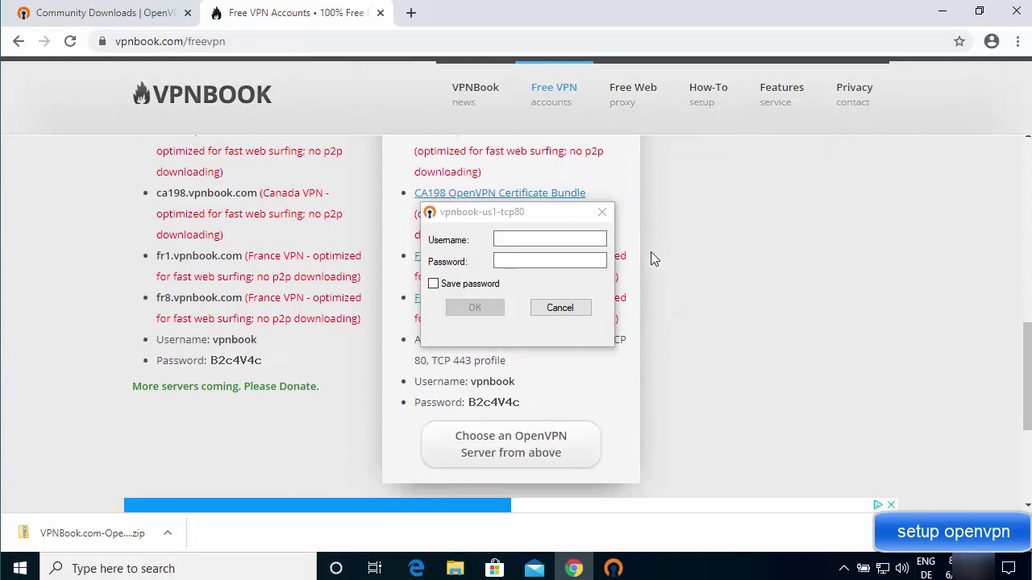
pyautogui.moveTo(521, 215); pyautogui.dragTo(758, 220)
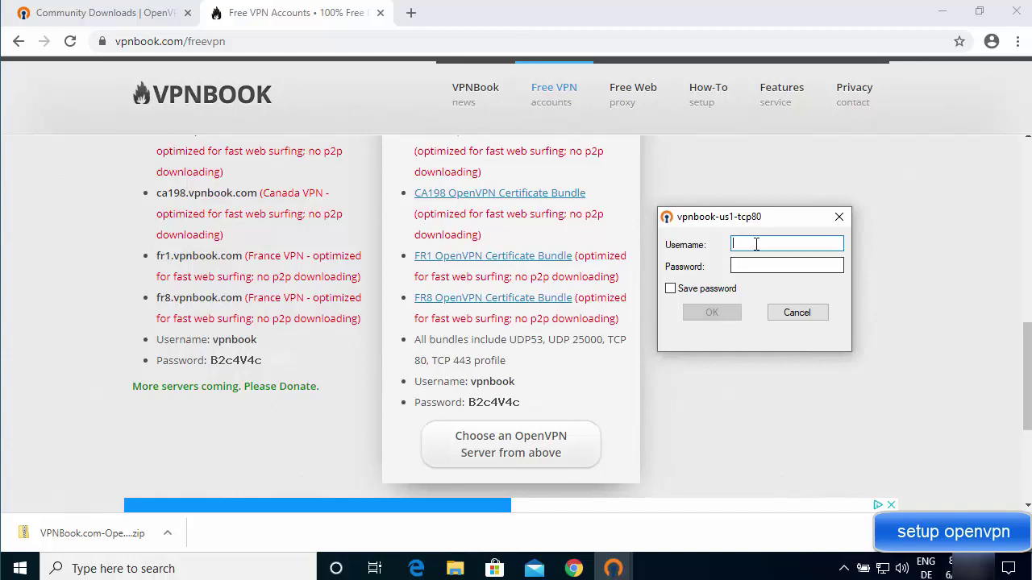
# Enter the VPNBook username and password, save the password, and submit the login.
pyautogui.write('vpnbook')
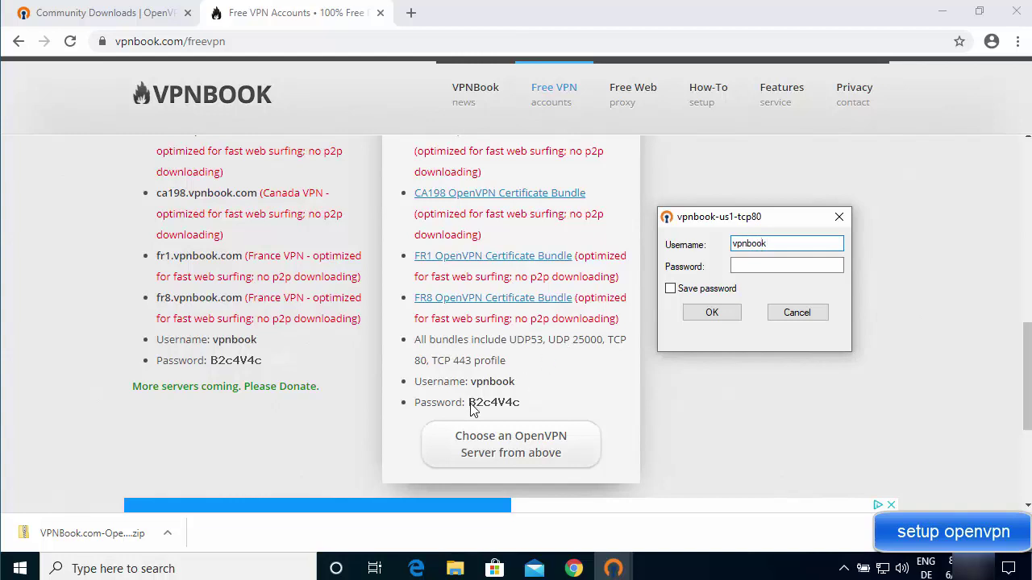
pyautogui.click(755, 265)
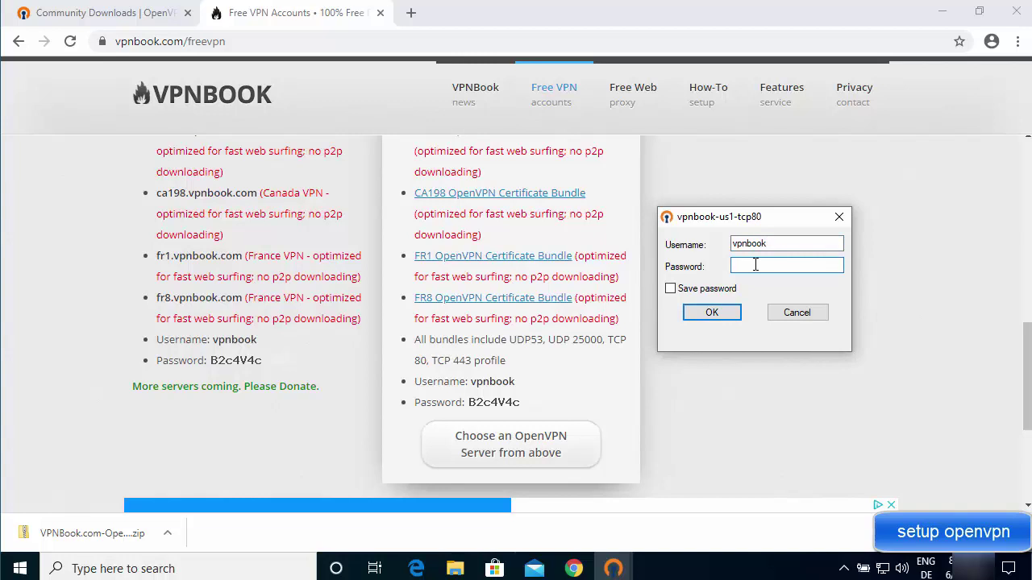
pyautogui.write('B2c4V4c')
pyautogui.click(671, 288)
pyautogui.click(709, 314)
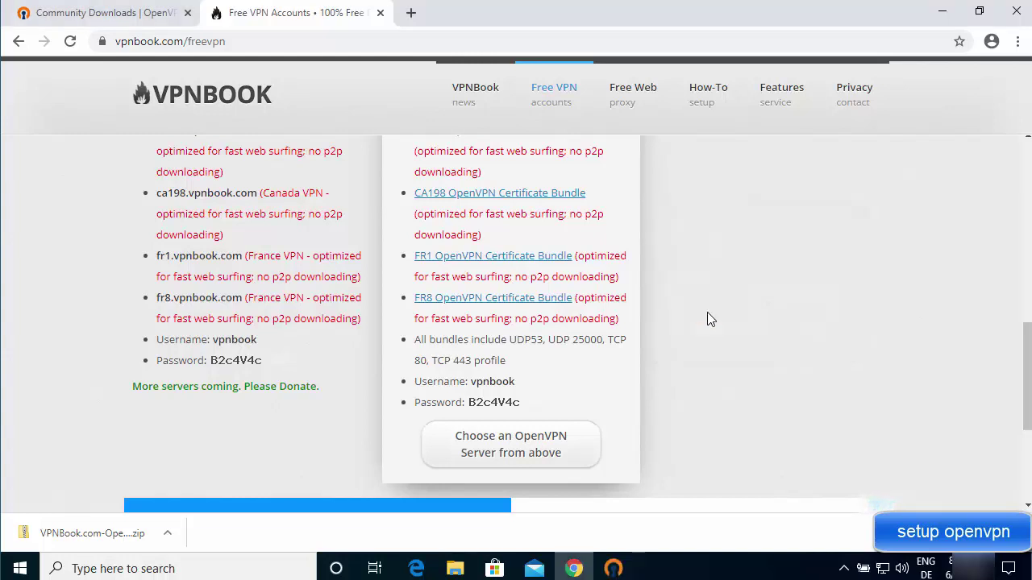
pyautogui.click(939, 16)
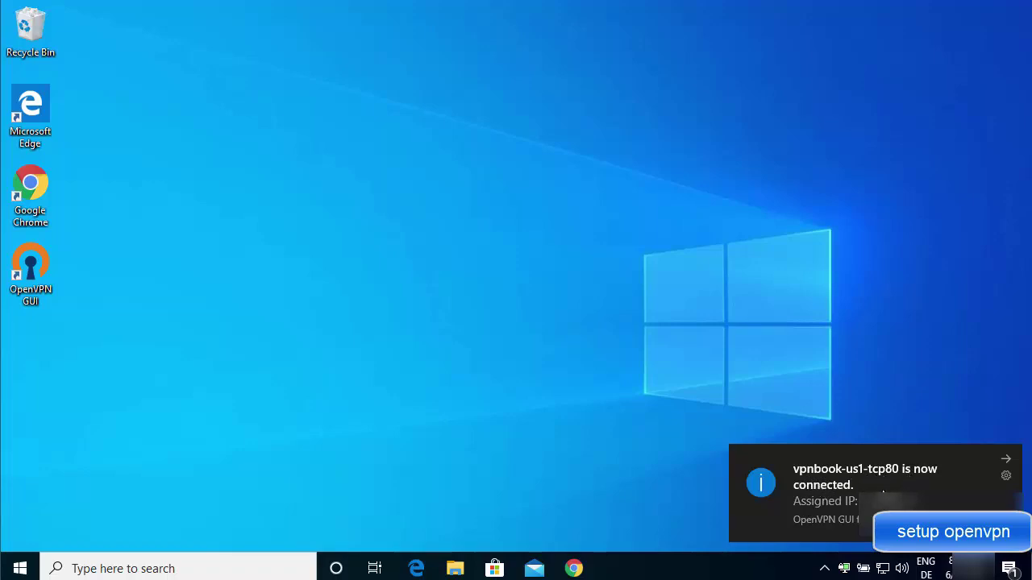
# Check the green OpenVPN GUI tray icon's status showing vpnbook-us1-tcp80 connected.
pyautogui.moveTo(844, 569); pyautogui.dragTo(828, 546)
pyautogui.moveTo(829, 546)
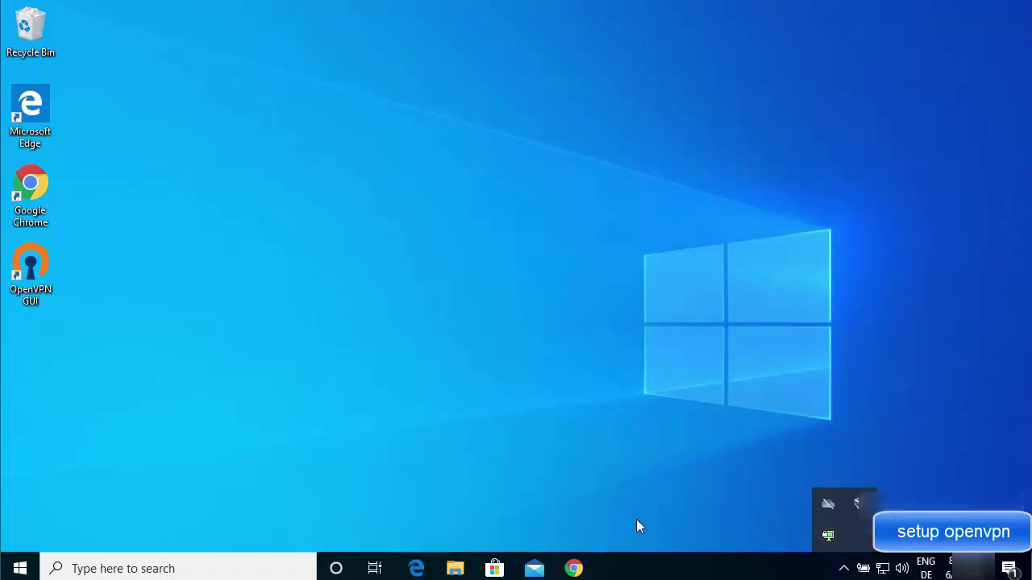
# Search Google for 'what is my ip' in a new Chrome tab.
pyautogui.click(581, 567)
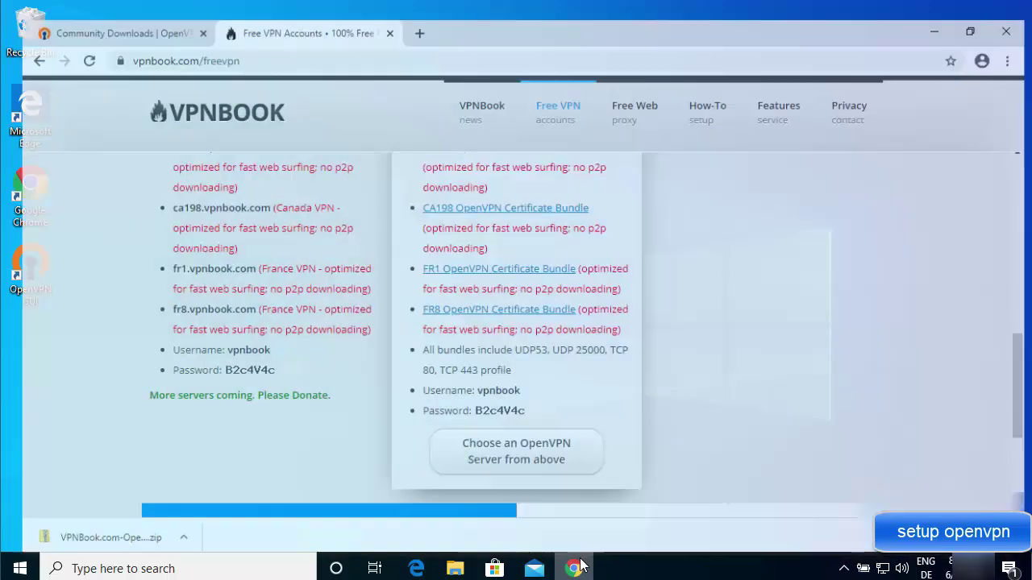
pyautogui.click(409, 13)
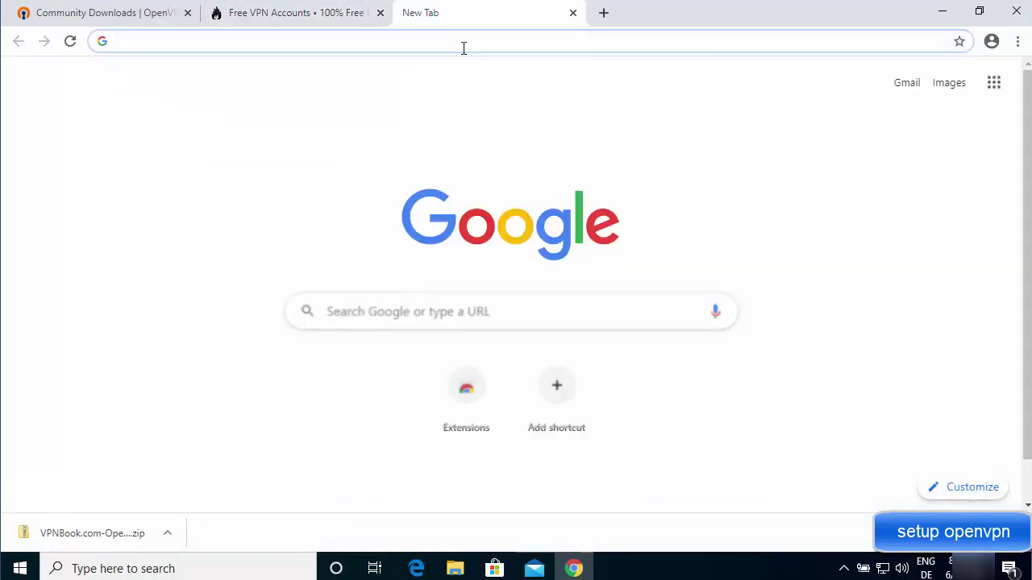
pyautogui.write('w')
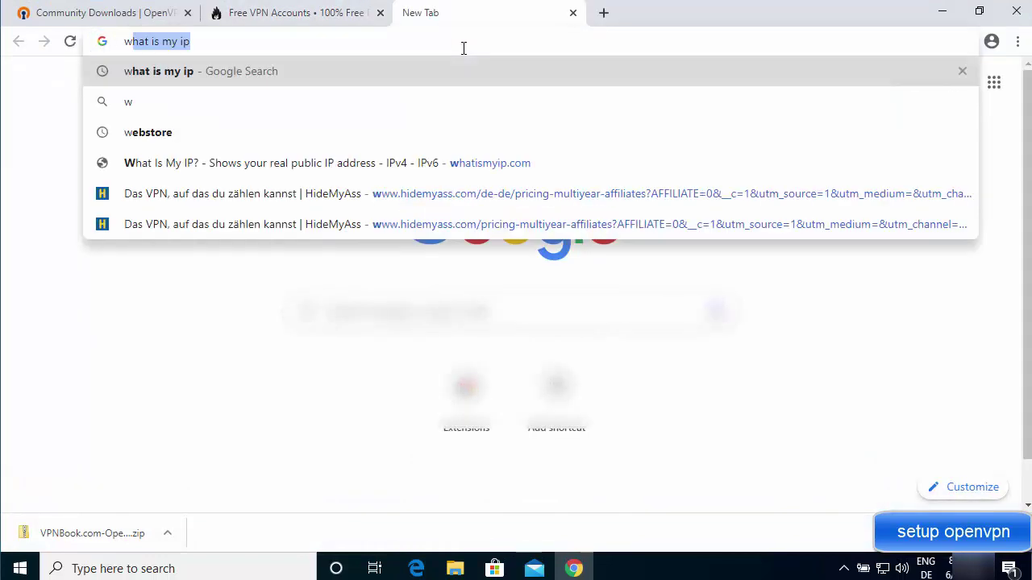
pyautogui.press('Return')
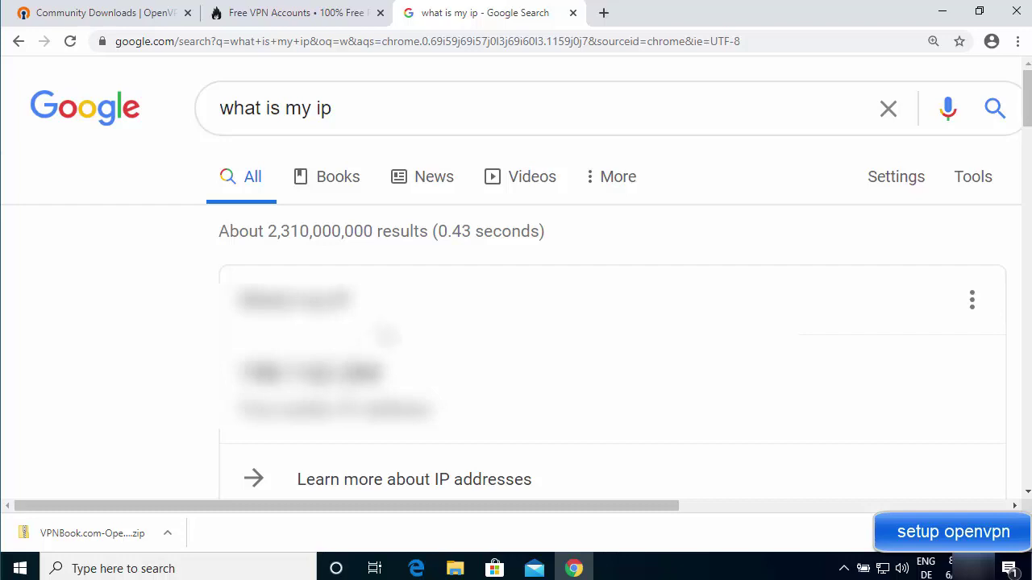
# Open the whatismyip.com result in a new tab and switch to it.
pyautogui.scroll(-3, 394, 327)
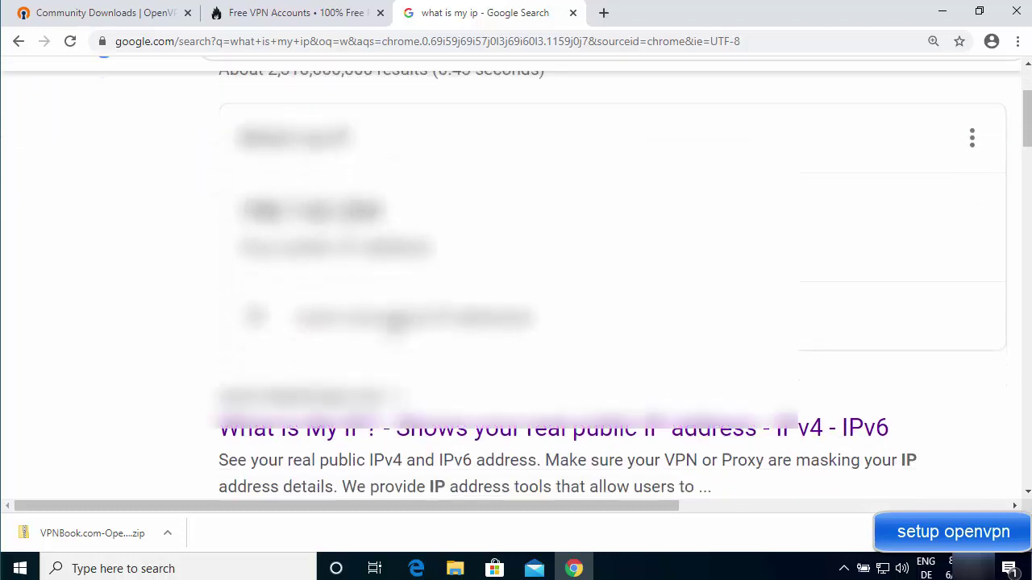
pyautogui.scroll(-3, 256, 372)
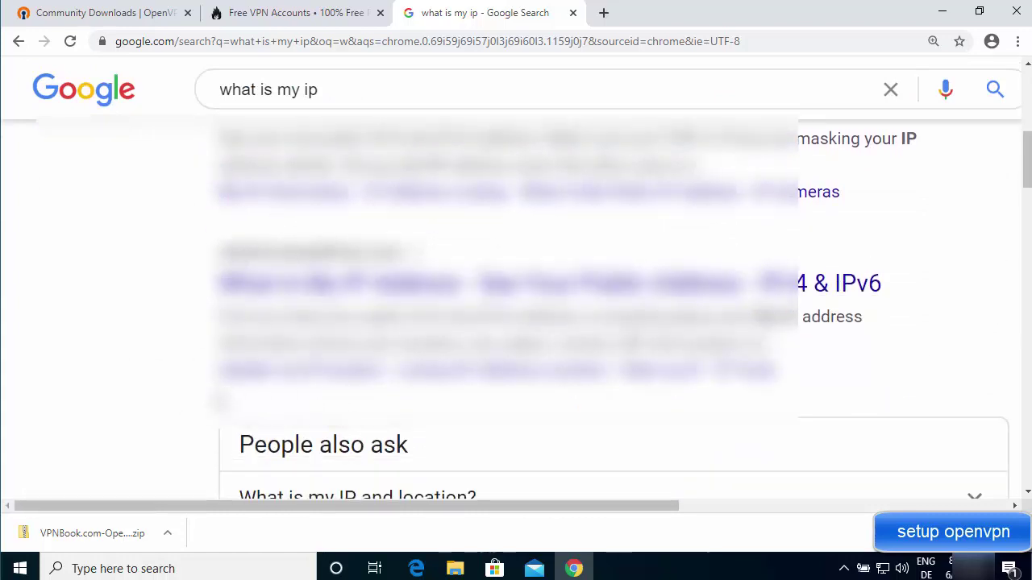
pyautogui.scroll(-2, 219, 401)
pyautogui.scroll(-2, 202, 403)
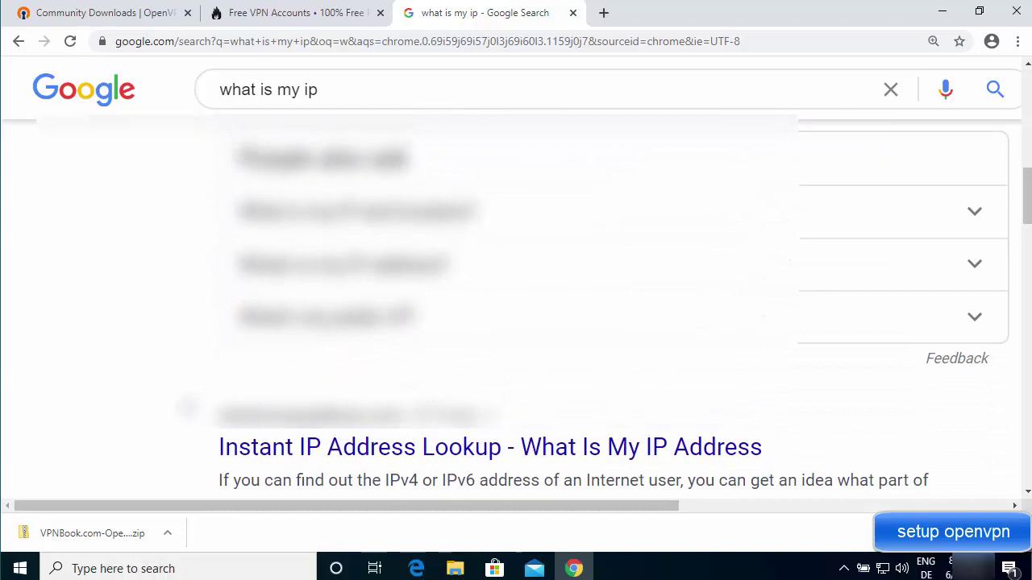
pyautogui.scroll(5, 193, 403)
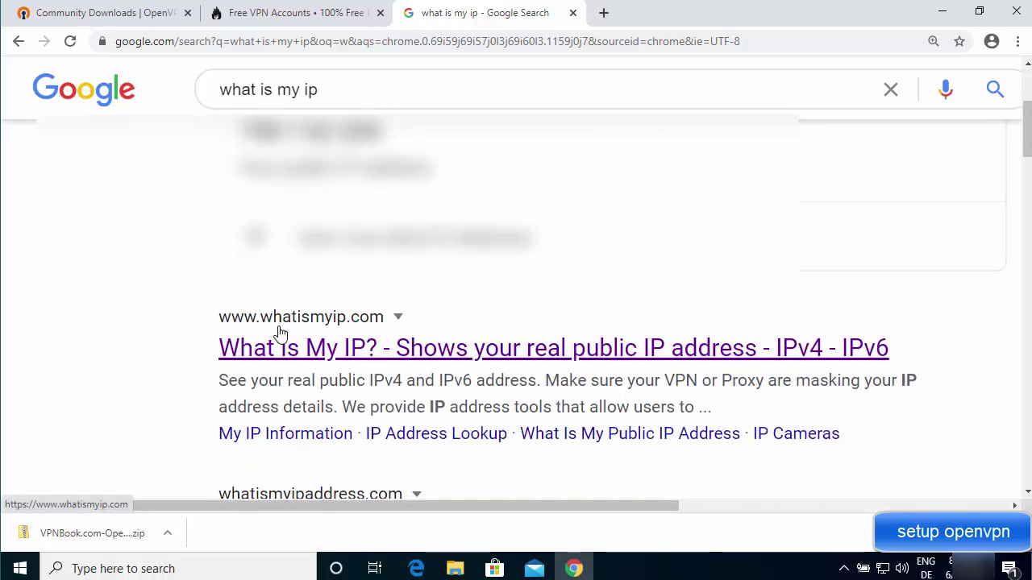
pyautogui.middleClick(335, 354)
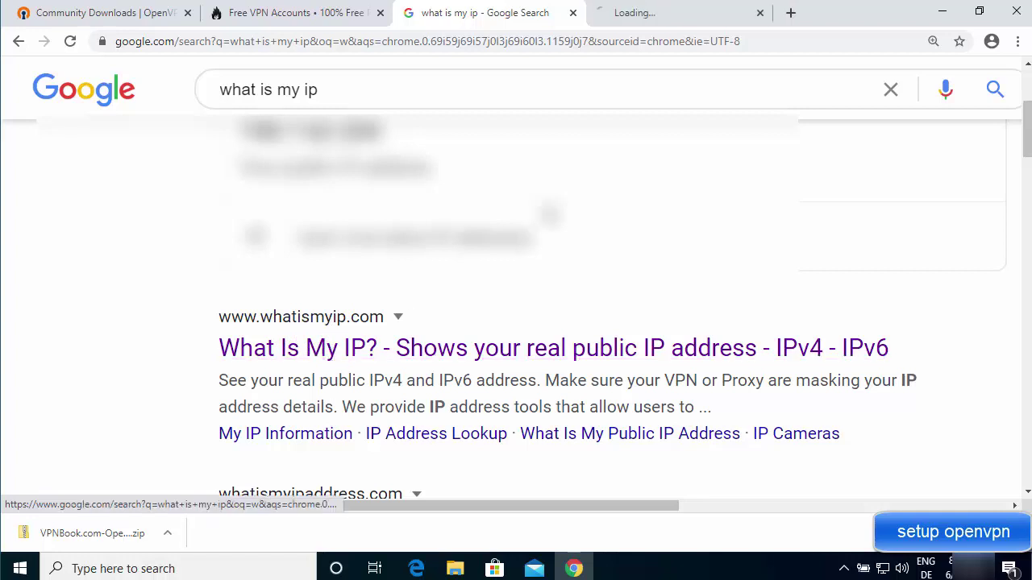
pyautogui.click(669, 16)
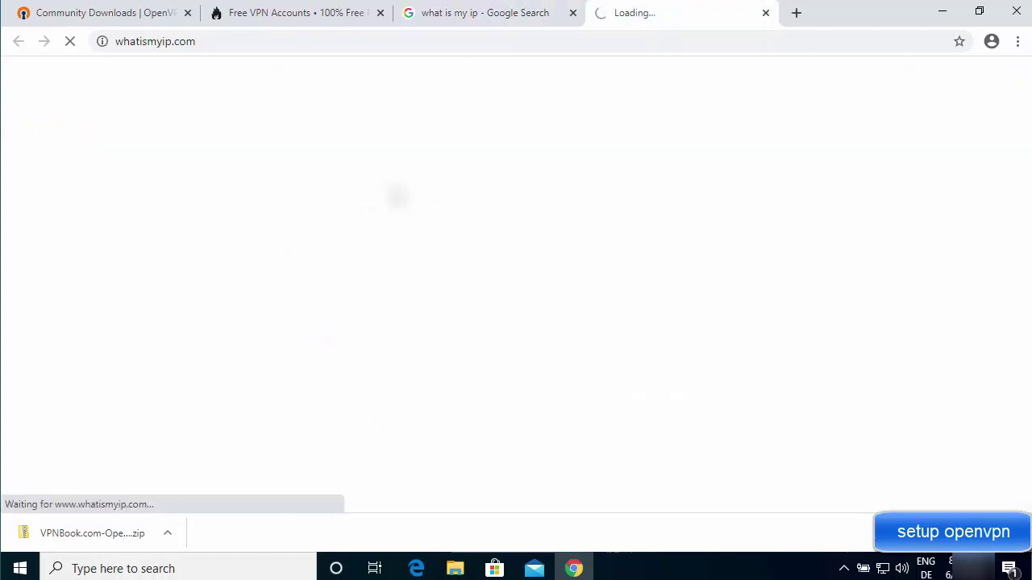